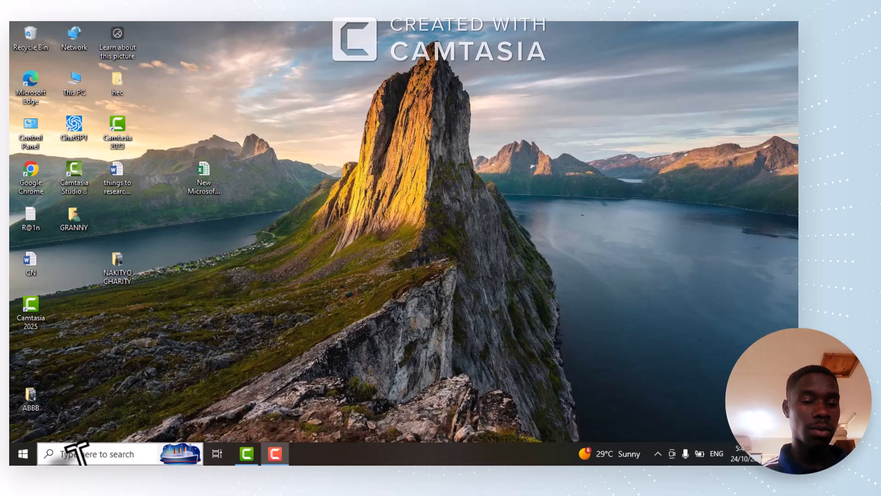
# Open Excel 2013 and create a blank workbook.
pyautogui.click(57, 454)
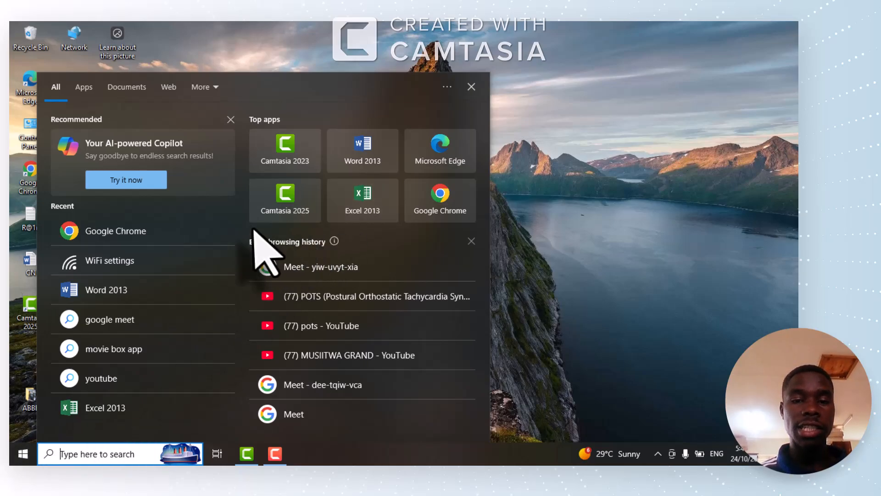
pyautogui.click(515, 95)
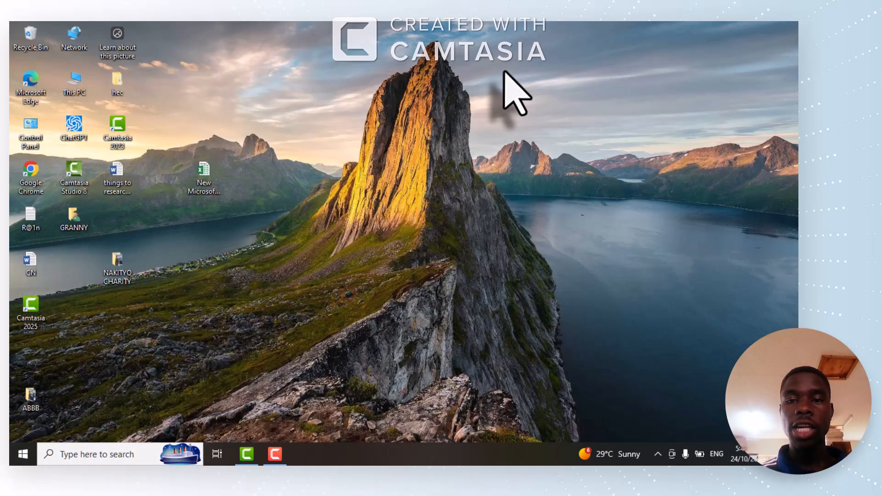
pyautogui.click(83, 448)
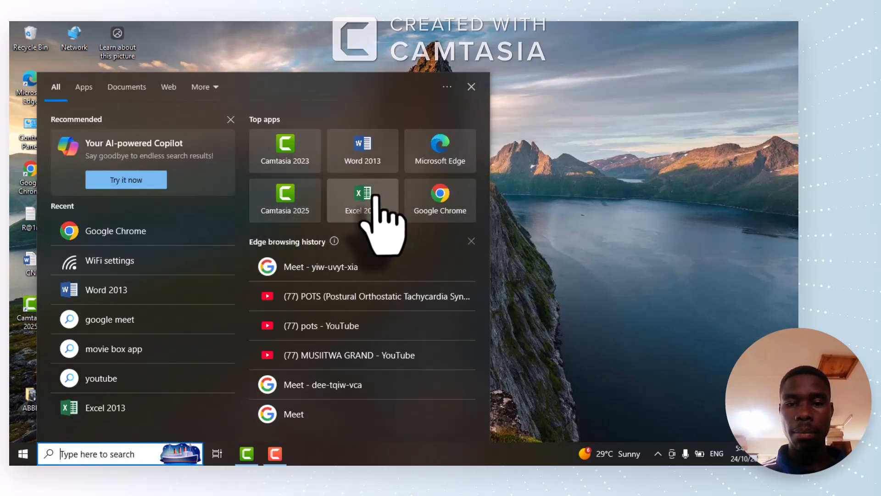
pyautogui.click(371, 199)
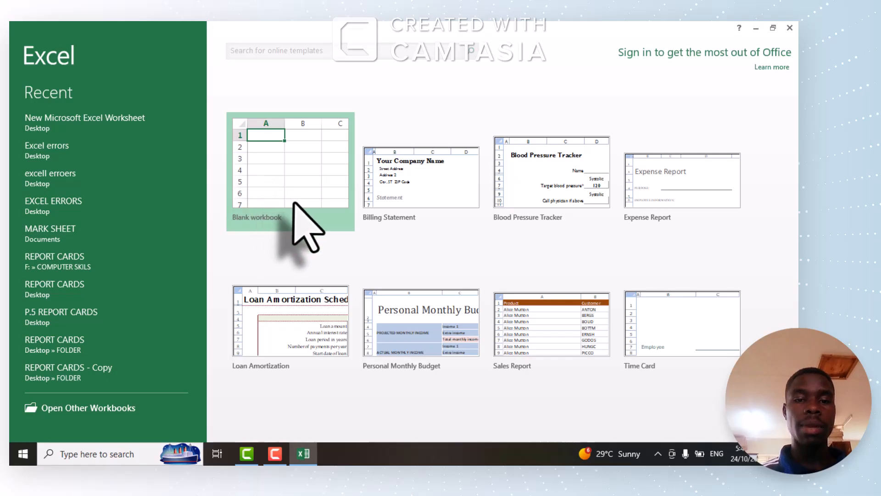
pyautogui.click(294, 202)
pyautogui.click(294, 205)
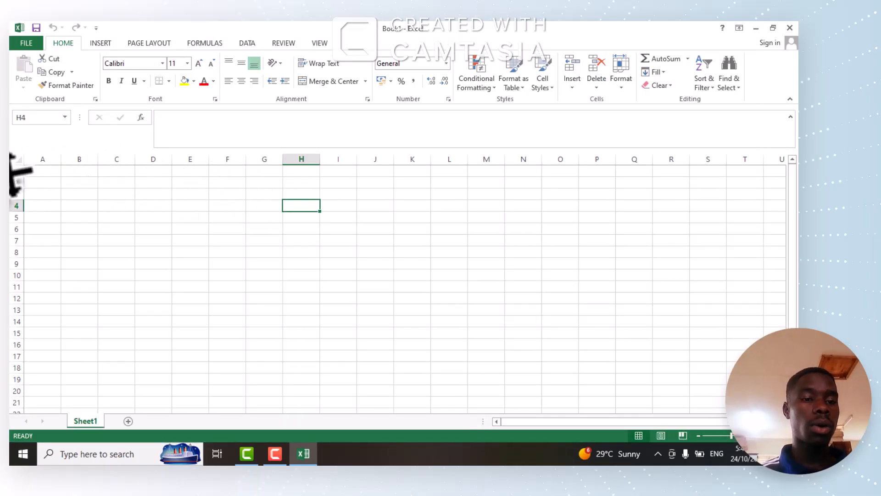
# Enter the column headings NAMES, SST, MTC, ENG and SCI in cells A1 to E1.
pyautogui.click(41, 173)
pyautogui.write('NAMES')
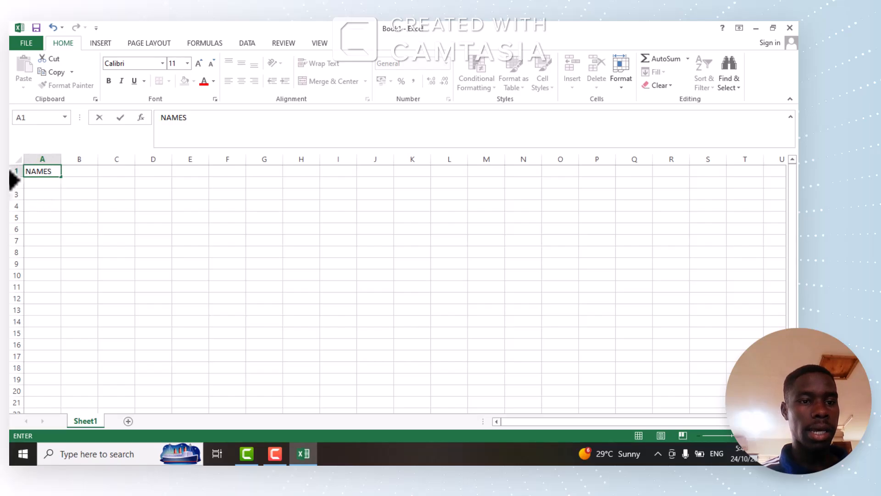
pyautogui.press('Tab')
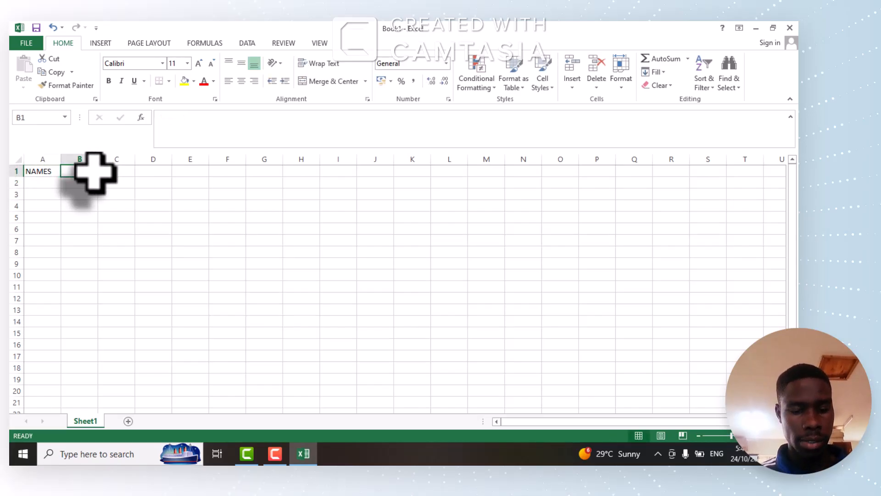
pyautogui.write('SST')
pyautogui.press('Tab')
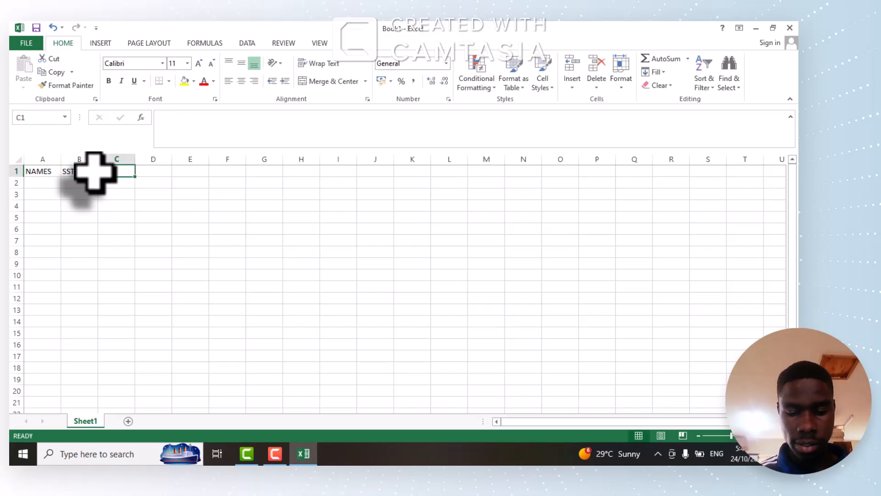
pyautogui.write('MTC')
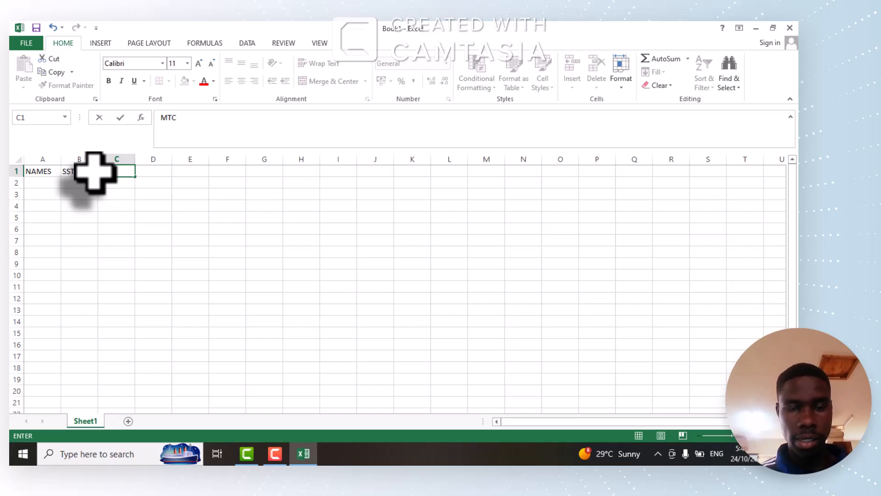
pyautogui.press('Tab')
pyautogui.write('ENG')
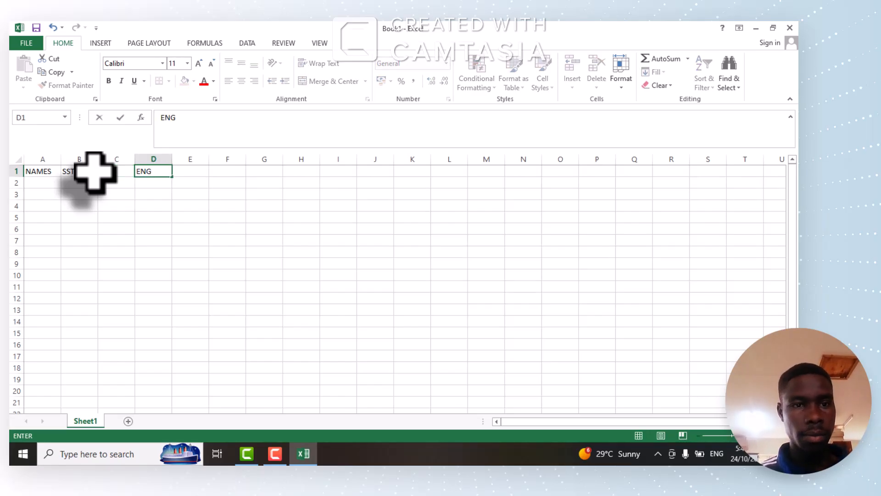
pyautogui.press('Tab')
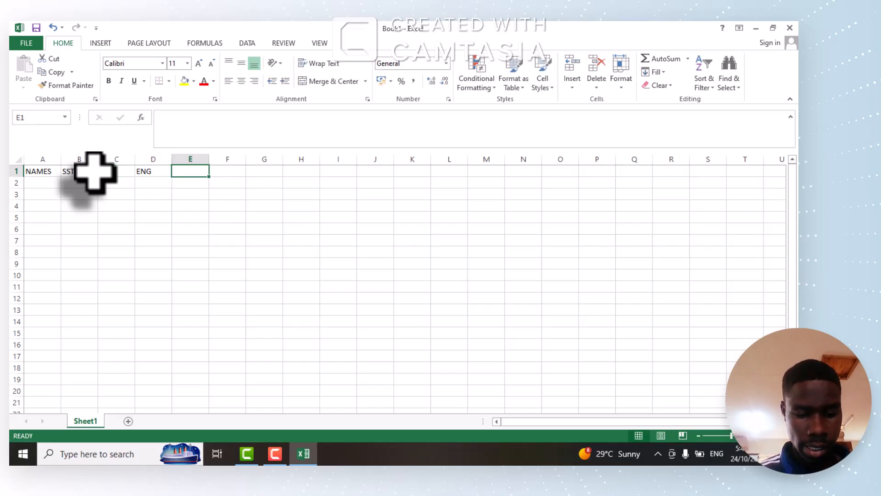
pyautogui.write('SCI')
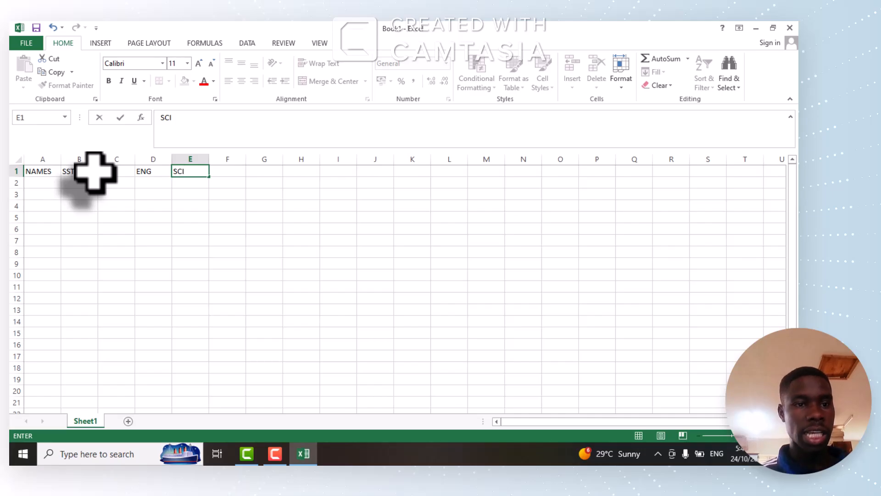
# Enter the five students' first names under the NAMES heading in cells A2 to A6.
pyautogui.click(37, 182)
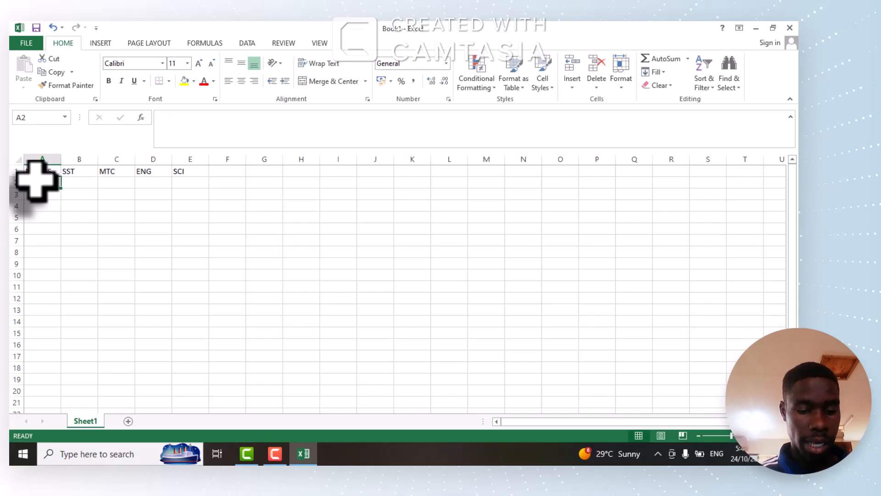
pyautogui.write('ODEKE')
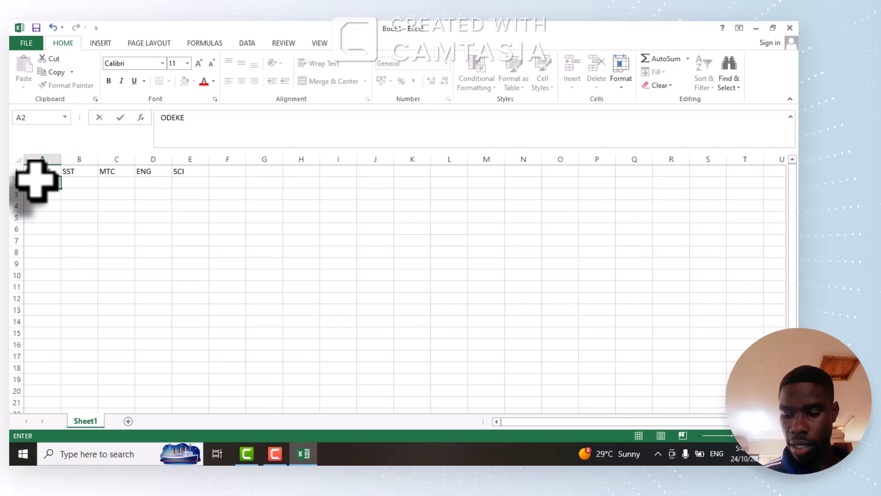
pyautogui.press('Return')
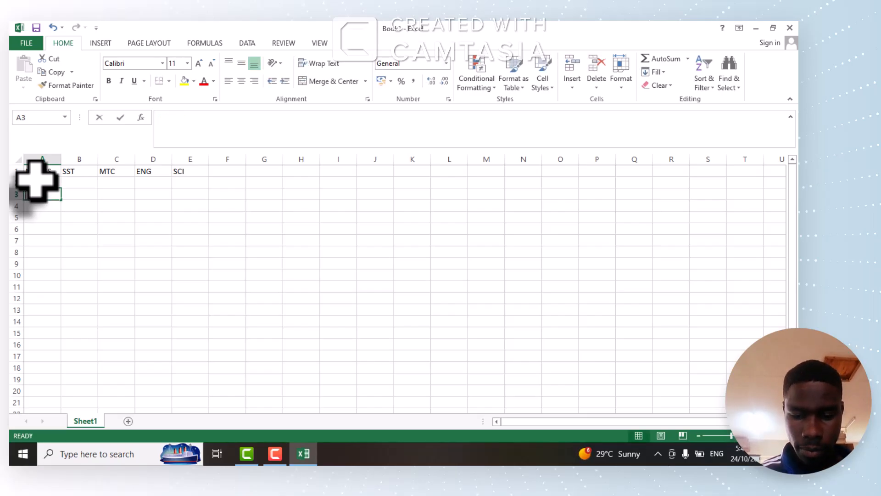
pyautogui.write('LIZ')
pyautogui.press('Return')
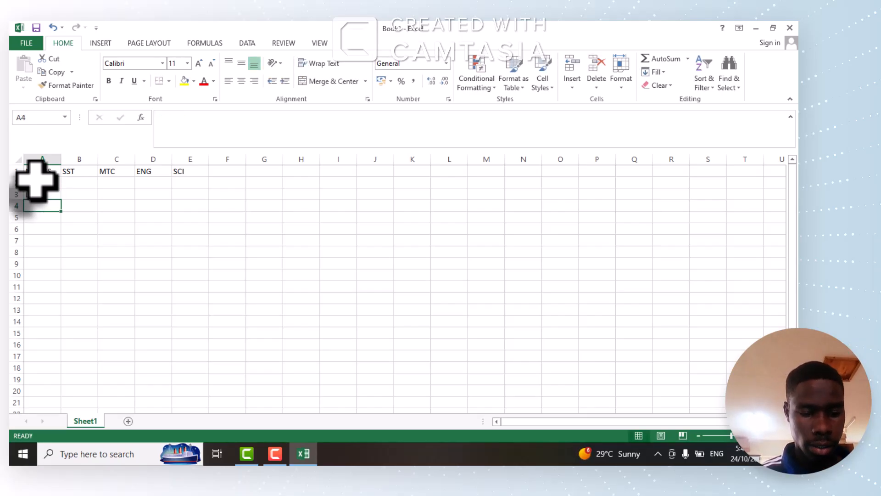
pyautogui.write('ANITA')
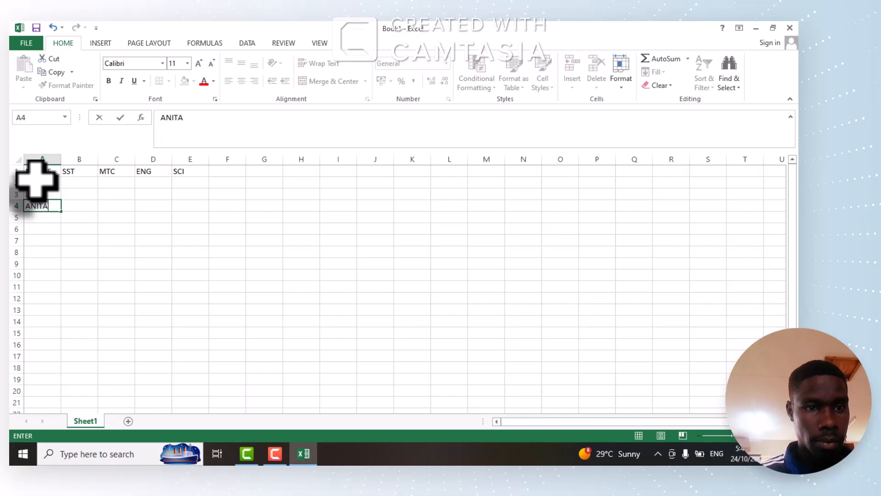
pyautogui.press('Return')
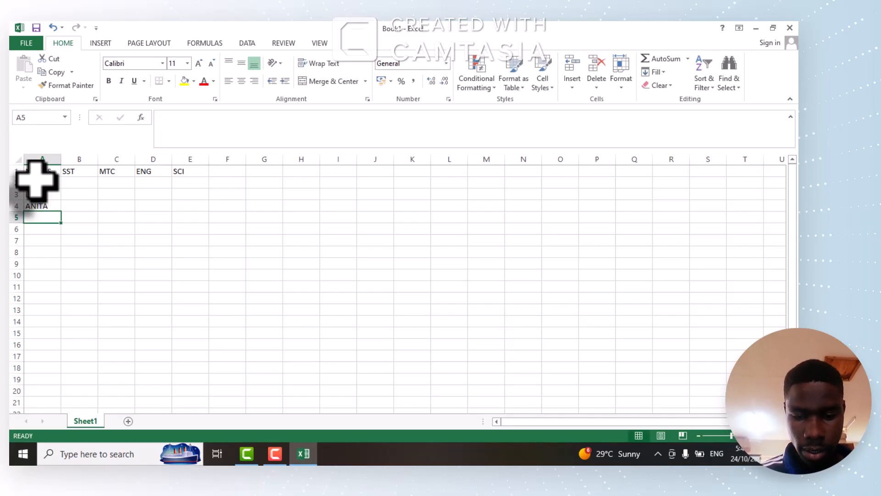
pyautogui.write('RUTH')
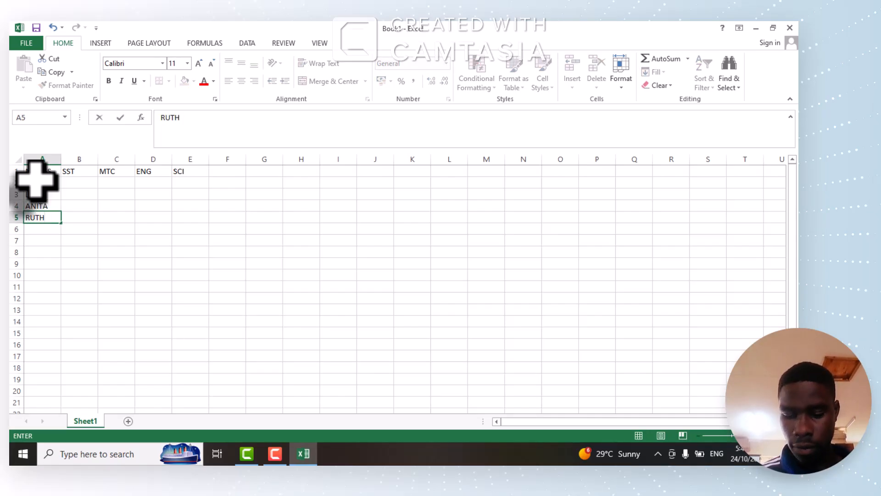
pyautogui.press('Return')
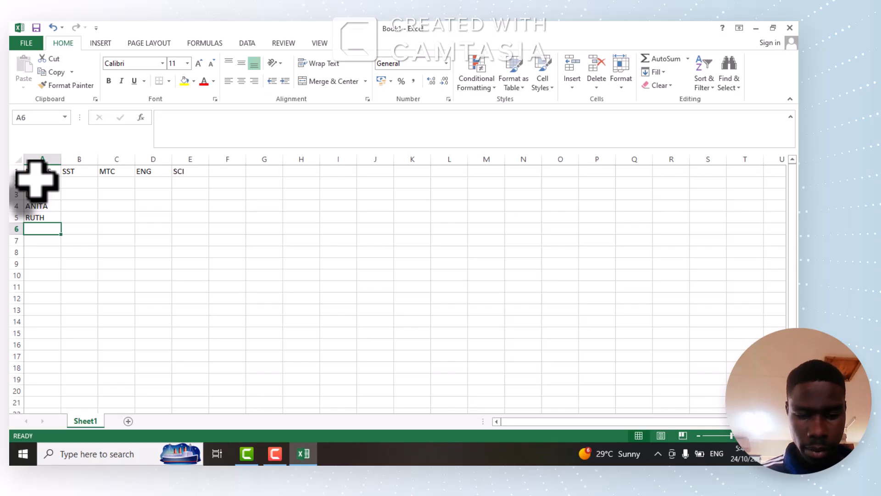
pyautogui.write('RONNY')
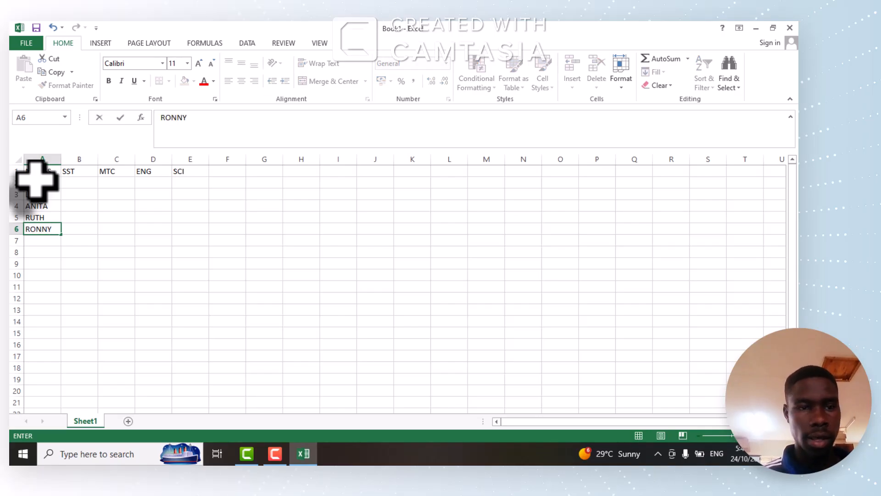
# Fill in the first student's marks in row 2: SST 11, MTC 32, ENG 10 and SCI 65.
pyautogui.click(84, 184)
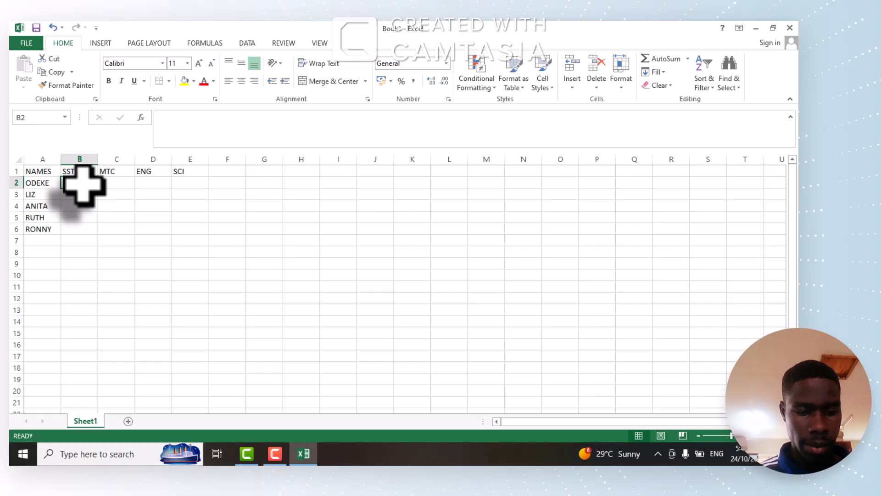
pyautogui.write('11')
pyautogui.press('Tab')
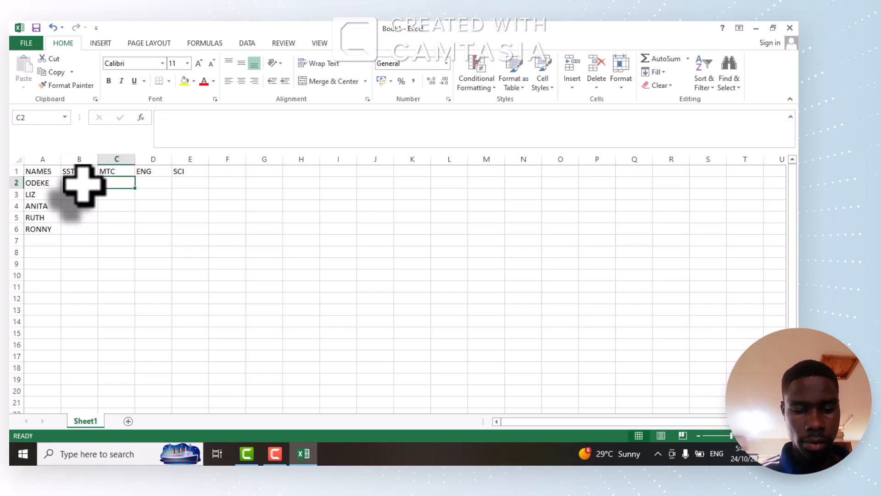
pyautogui.write('32')
pyautogui.press('Tab')
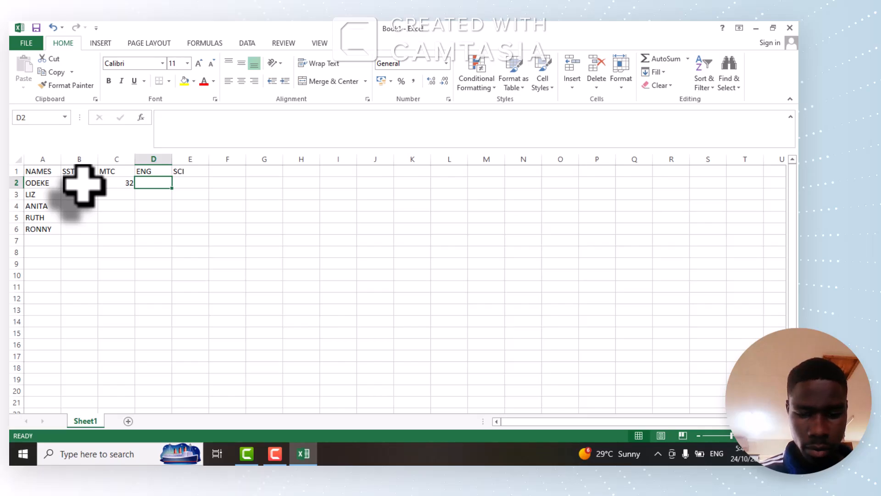
pyautogui.write('10')
pyautogui.press('Tab')
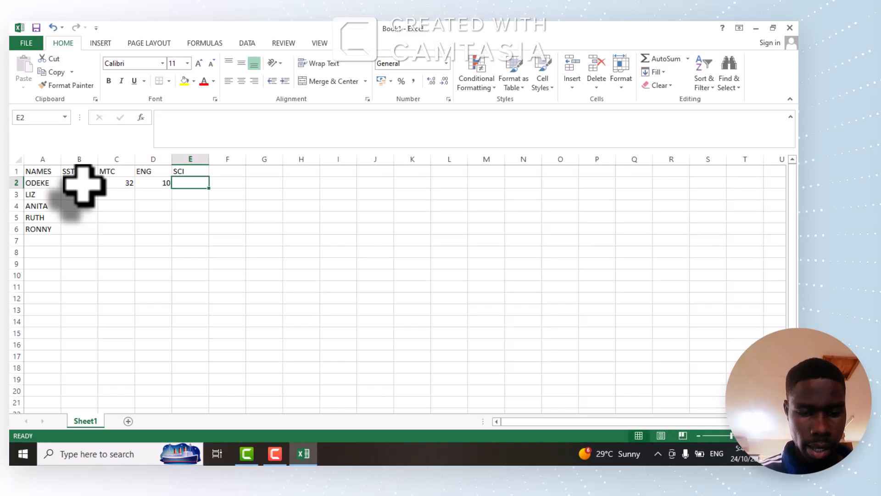
pyautogui.write('65')
pyautogui.press('Down')
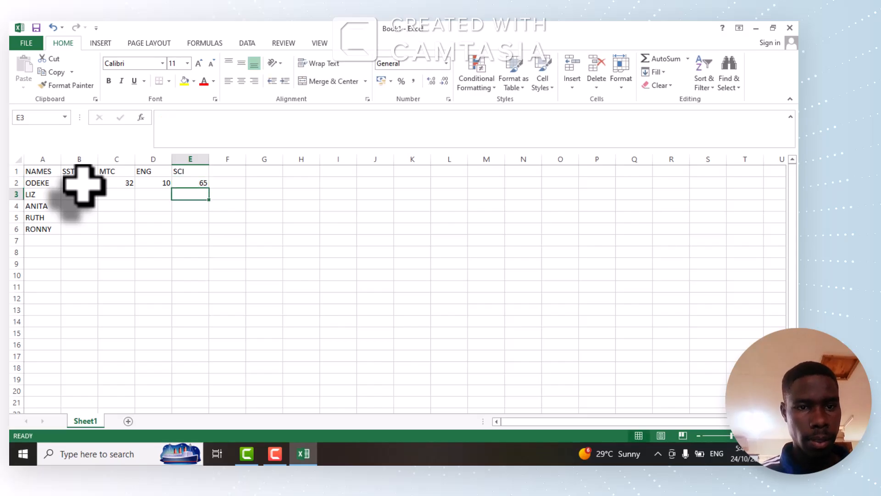
# Fill in the second student's marks in row 3: SCI 55, ENG 98, MTC 55 and SST 34.
pyautogui.write('55')
pyautogui.press('Left')
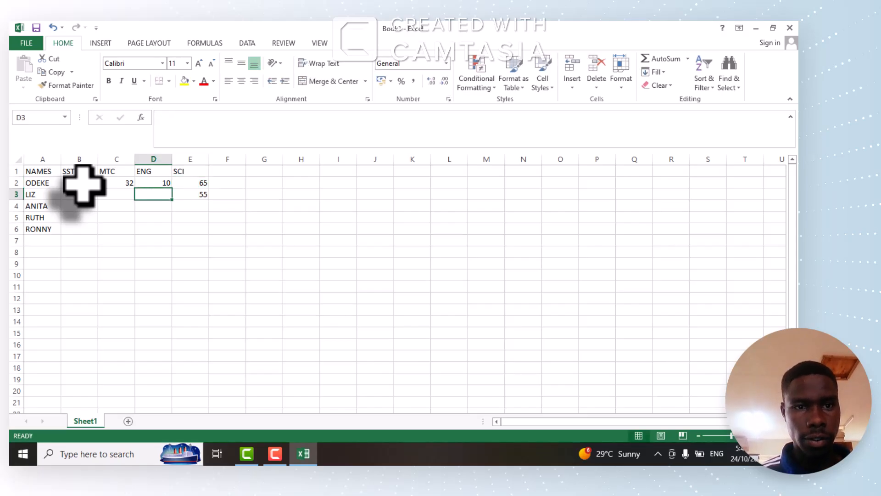
pyautogui.write('98')
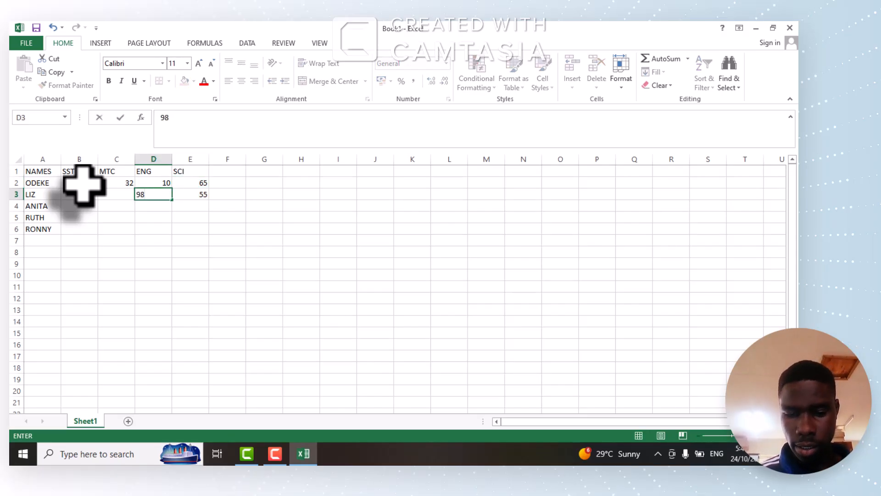
pyautogui.press('Left')
pyautogui.write('55')
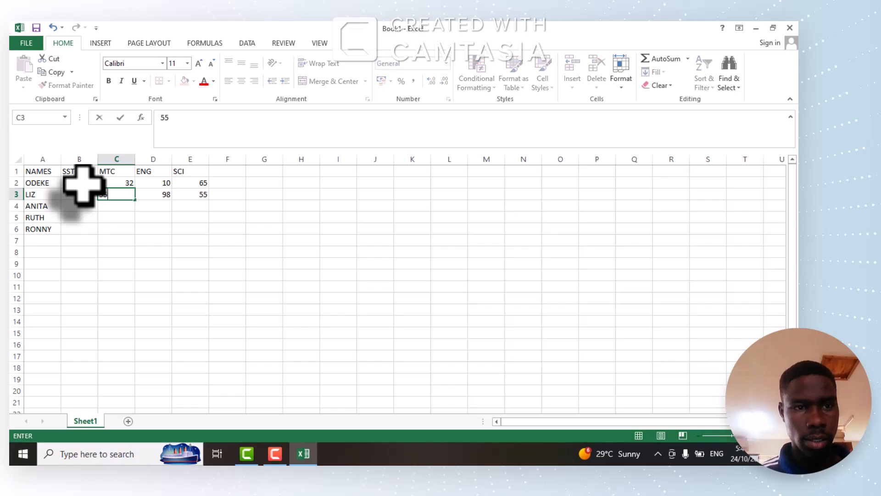
pyautogui.press('Left')
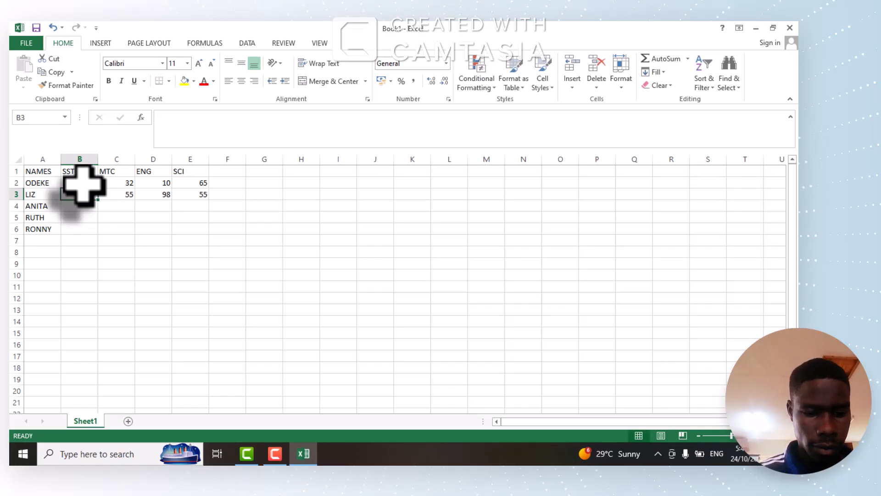
pyautogui.write('34')
pyautogui.press('Return')
# Enter the SST marks 55, 44 and 37 for the remaining three students in cells B4 to B6.
pyautogui.write('55')
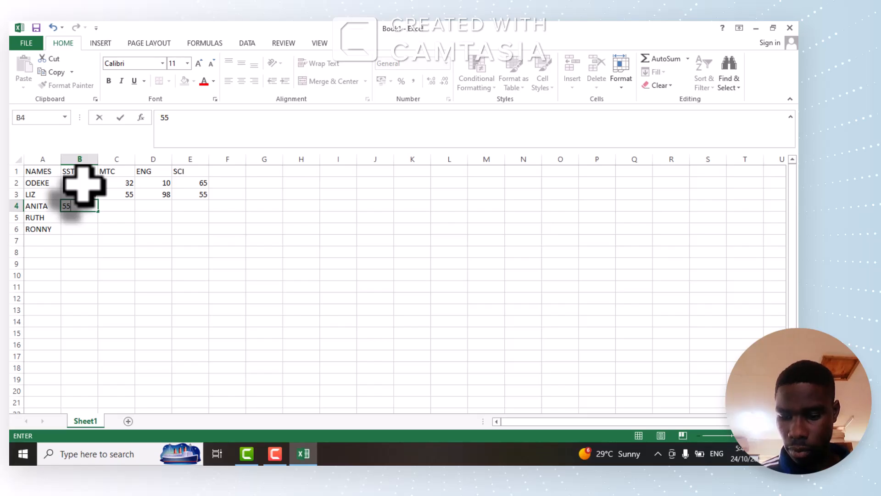
pyautogui.press('Return')
pyautogui.write('44')
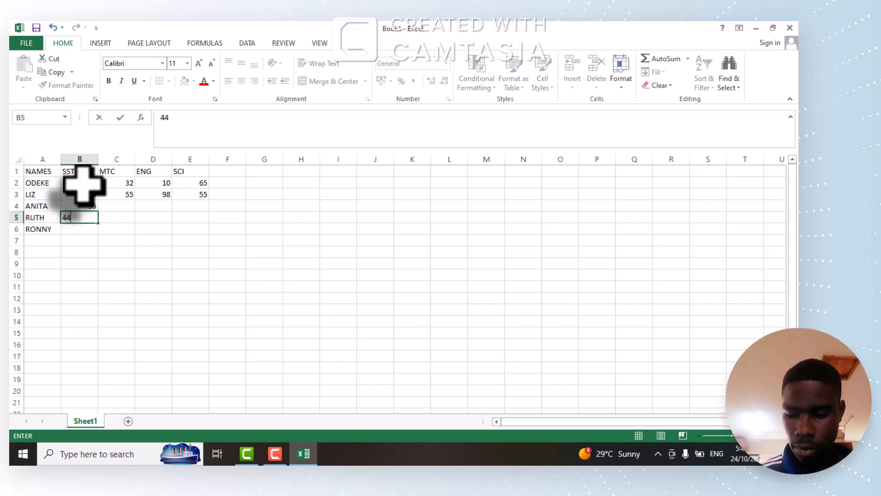
pyautogui.press('Return')
pyautogui.write('37')
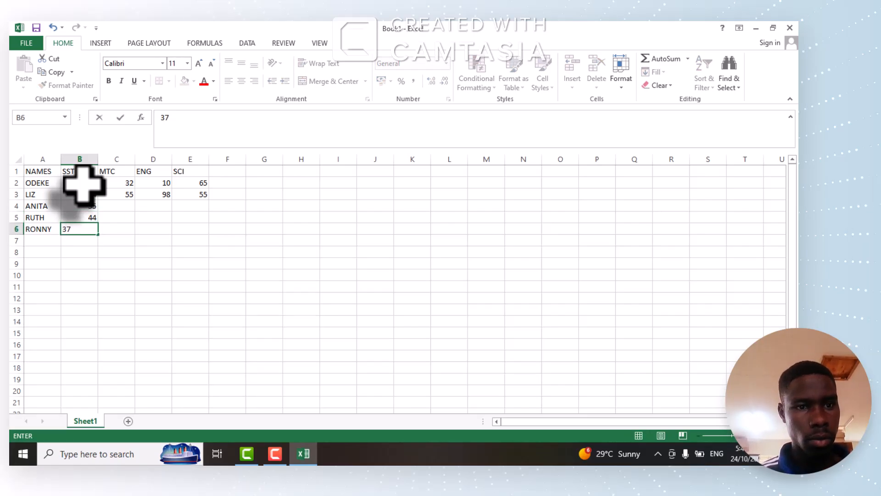
# Enter the MTC marks for the remaining three students: 47 in C6, 45 in C5 and 90 in C4.
pyautogui.press('Tab')
pyautogui.write('4')
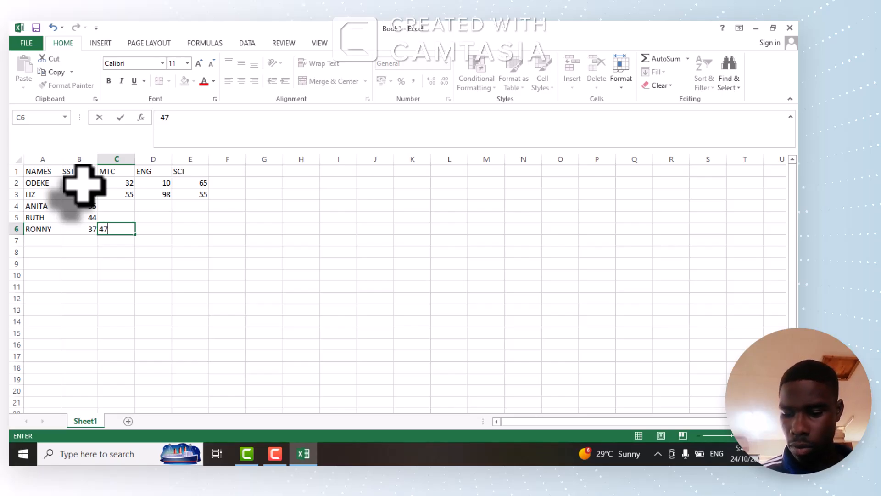
pyautogui.press('Up')
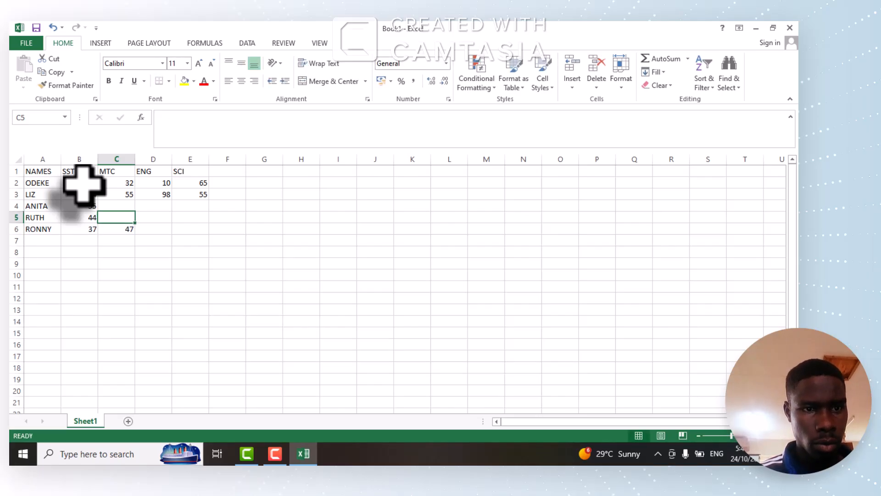
pyautogui.write('45')
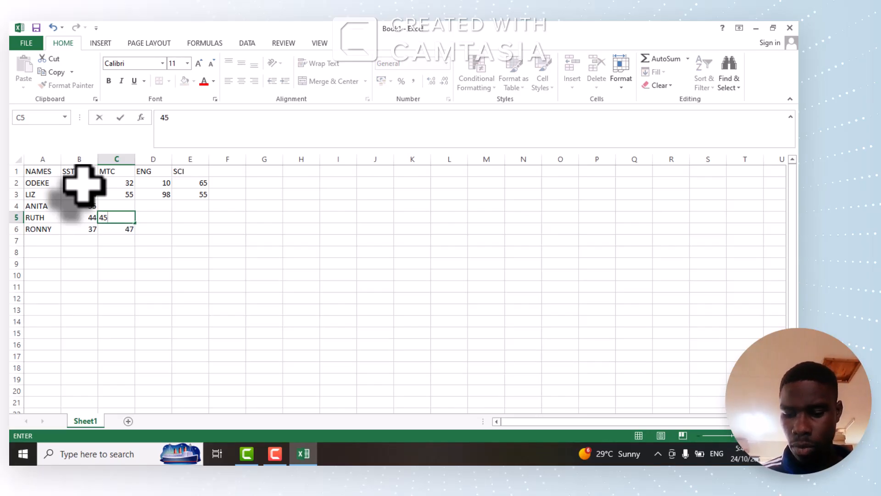
pyautogui.press('Up')
pyautogui.write('90')
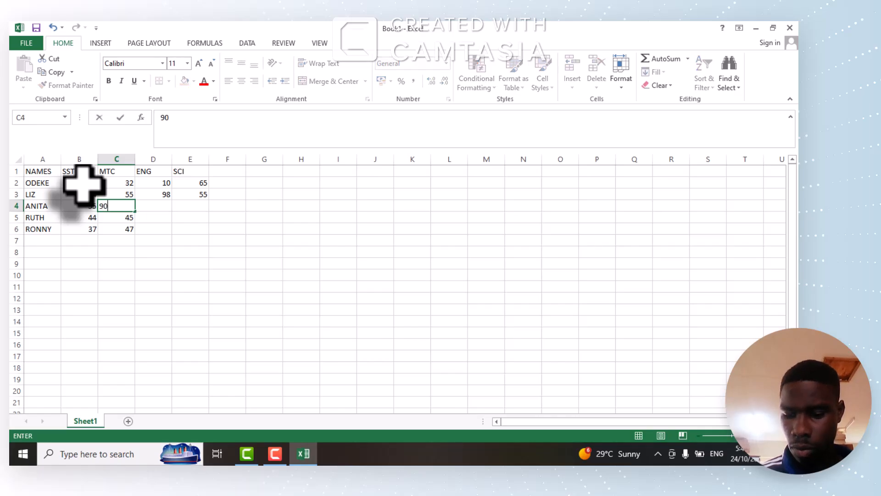
# Complete the third student's marks in row 4 with ENG 77 and SCI 66.
pyautogui.press('Right')
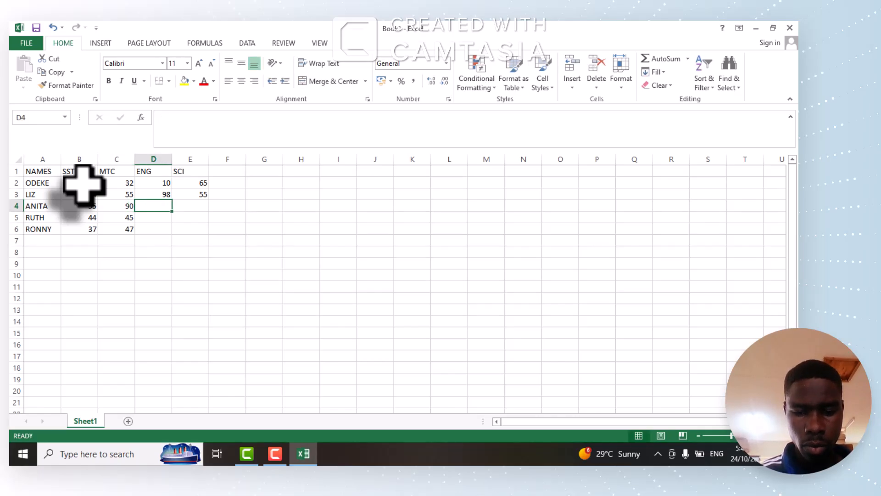
pyautogui.write('77')
pyautogui.press('Right')
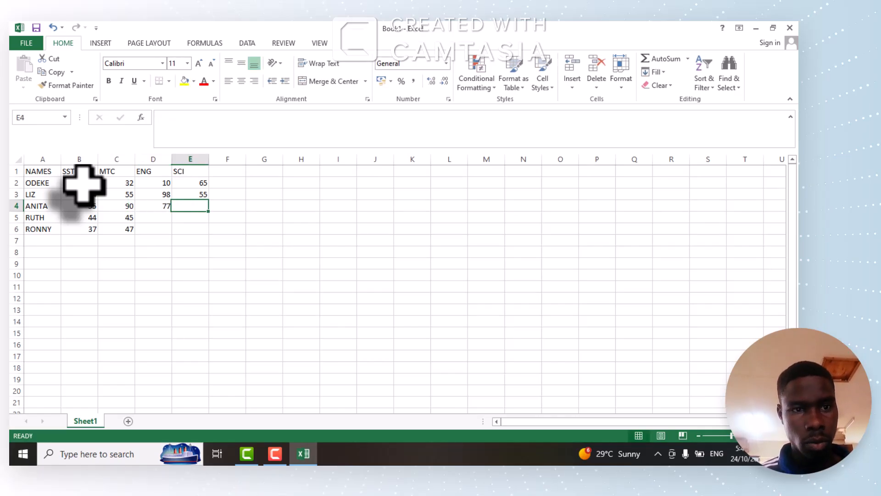
pyautogui.write('66')
pyautogui.press('Right')
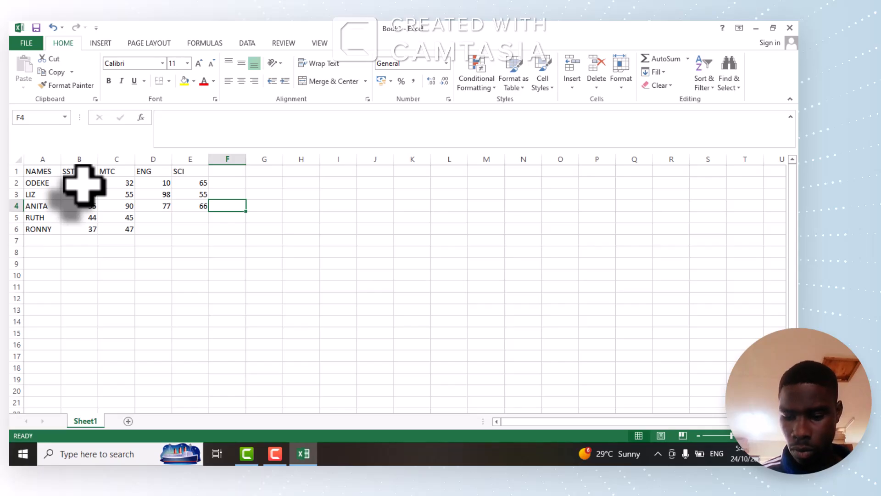
# Enter the last two students' remaining marks: SCI 76 in E5 and 565 in E6, ENG 45 in D6 and 34 in D5.
pyautogui.press('Left')
pyautogui.press('Down')
pyautogui.write('76')
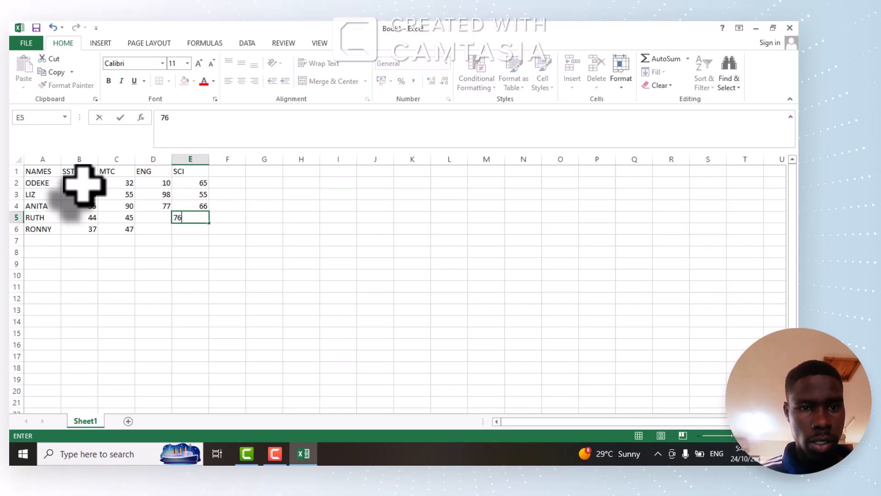
pyautogui.press('Down')
pyautogui.write('565')
pyautogui.press('Left')
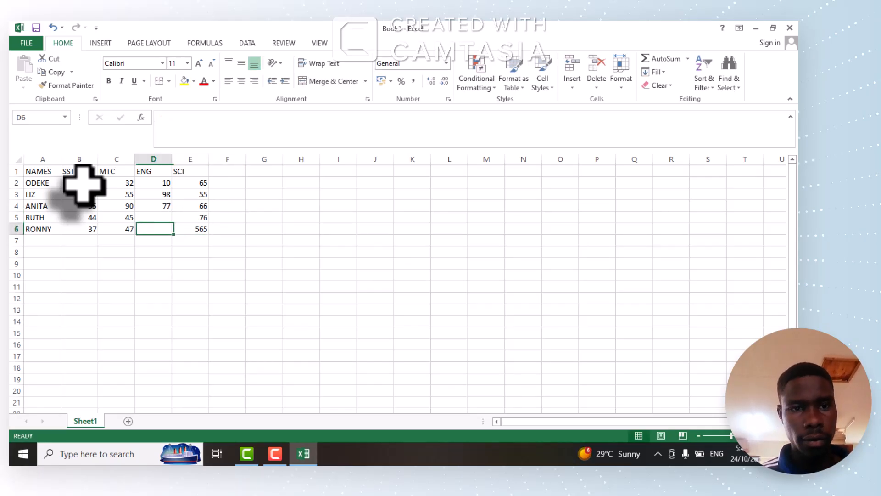
pyautogui.write('45')
pyautogui.press('Up')
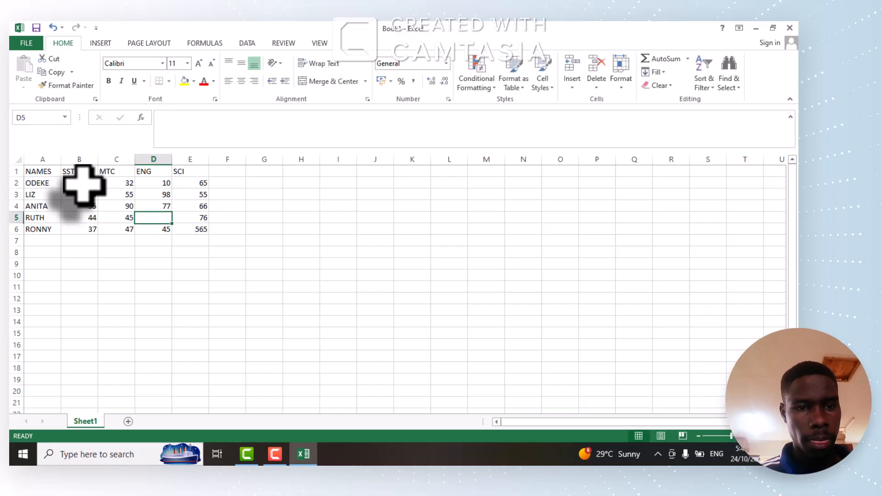
pyautogui.write('34')
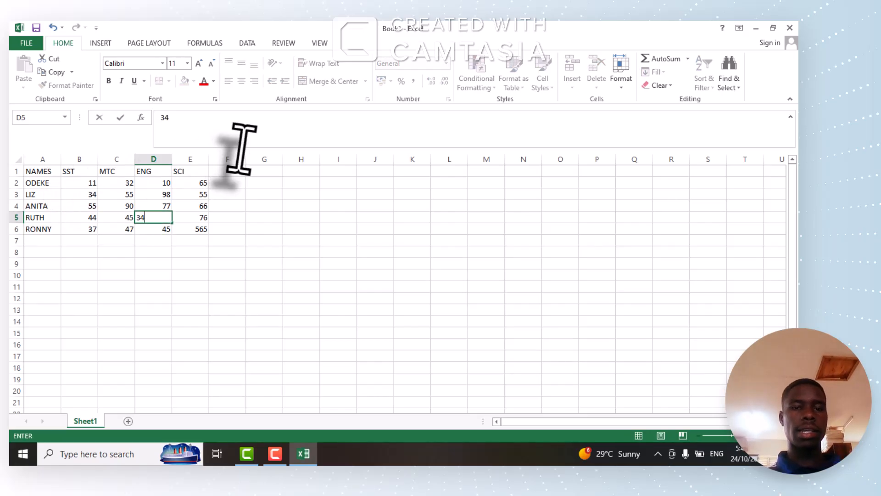
# Add the headings AVEREGE in F1 and COMMENT in G1, and widen column G slightly to fit its heading.
pyautogui.click(227, 173)
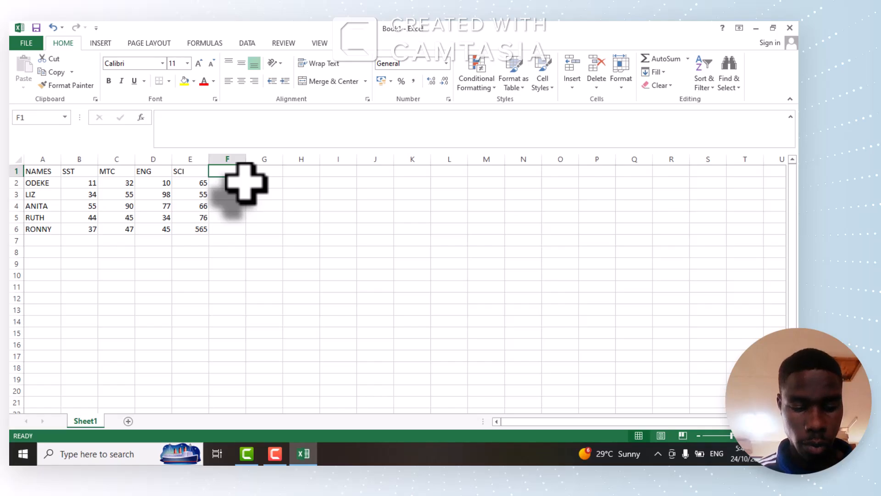
pyautogui.write('AVEREGE')
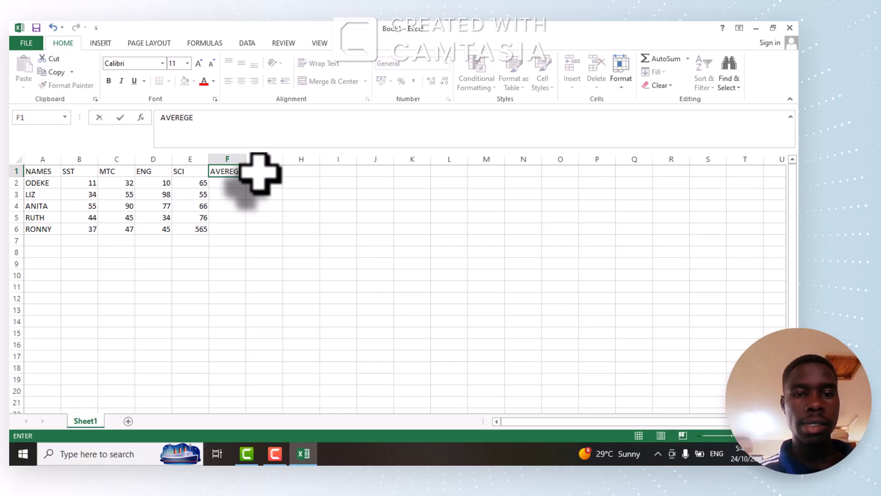
pyautogui.click(259, 173)
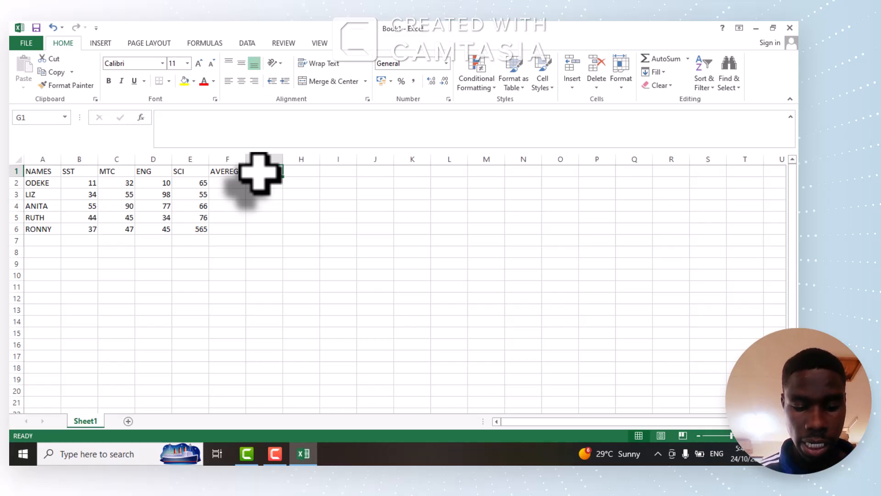
pyautogui.write('COMMENT')
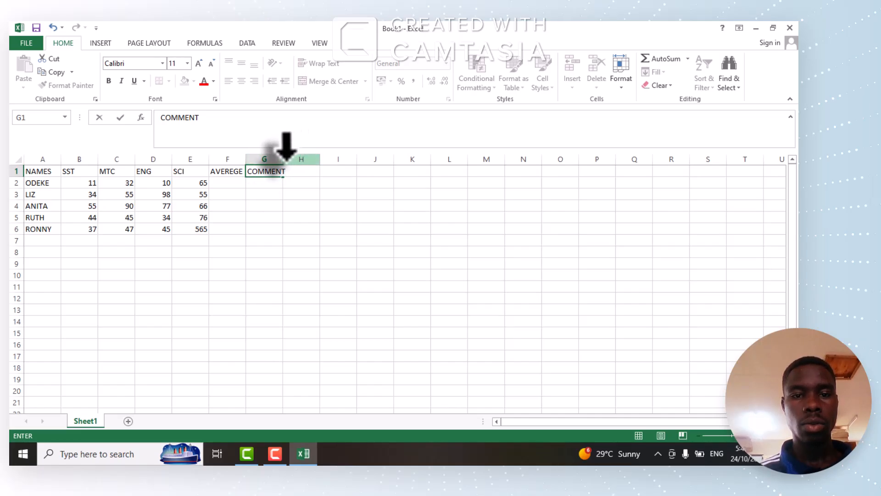
pyautogui.click(283, 157)
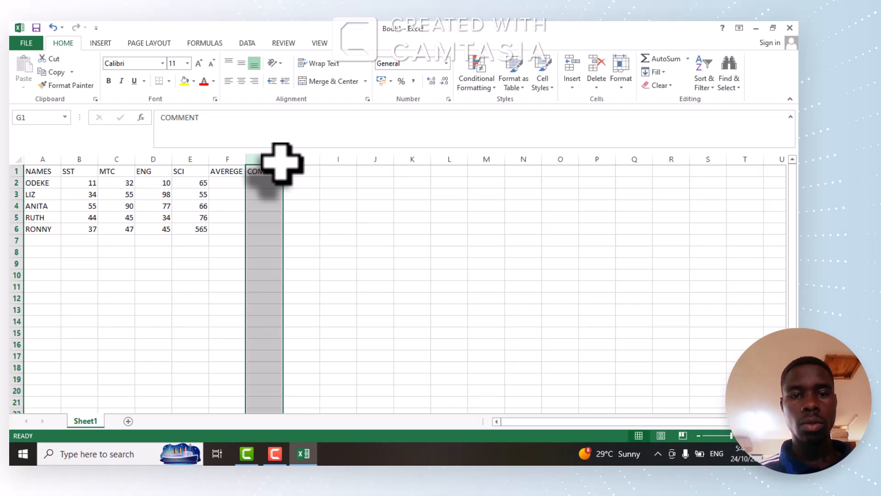
pyautogui.moveTo(284, 163); pyautogui.dragTo(289, 161)
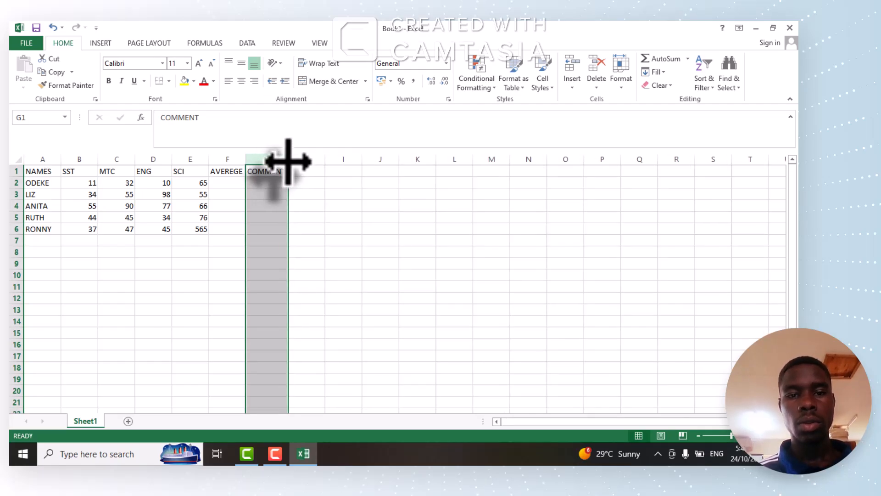
# Add the headings TOTAL in cell H1 and POSITION in cell I1.
pyautogui.click(304, 174)
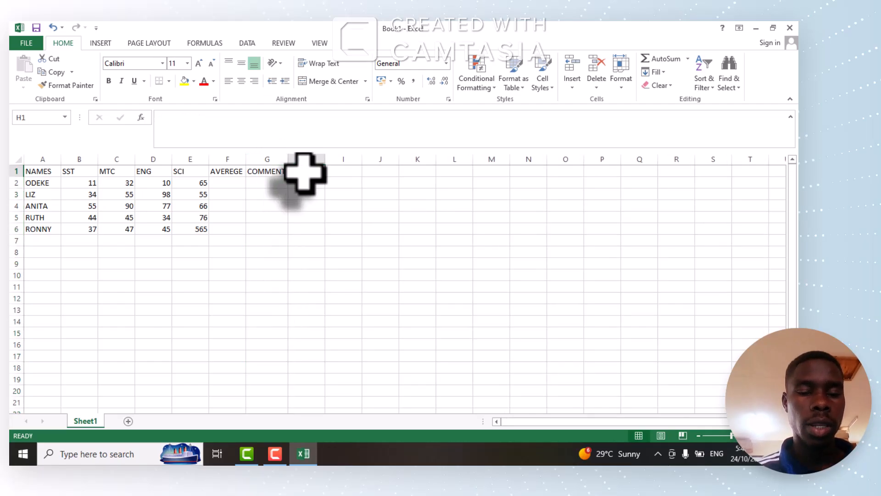
pyautogui.write('TOTA')
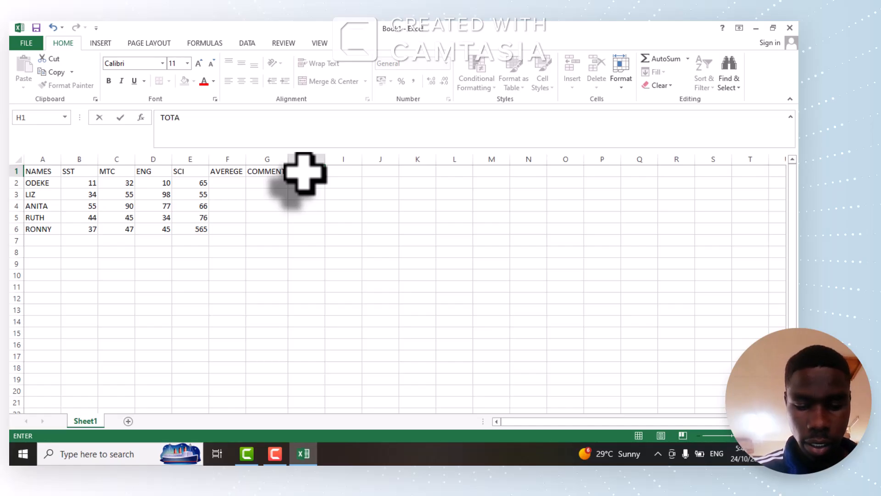
pyautogui.write('L')
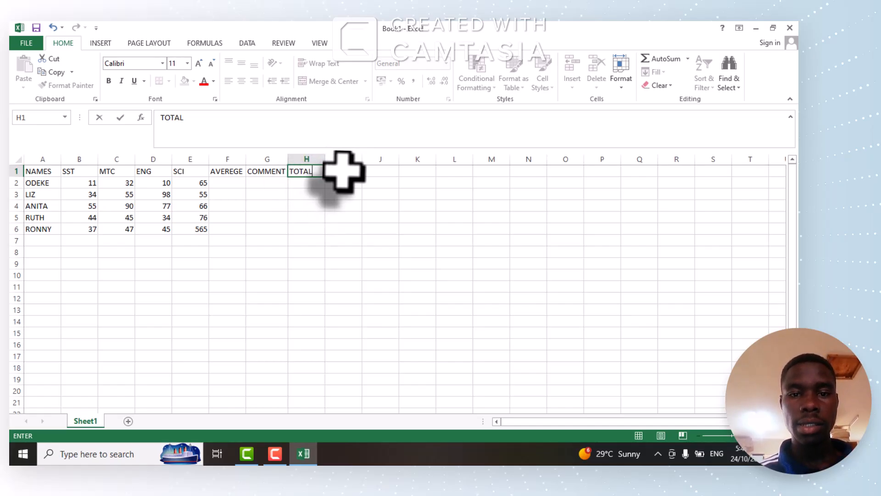
pyautogui.click(343, 174)
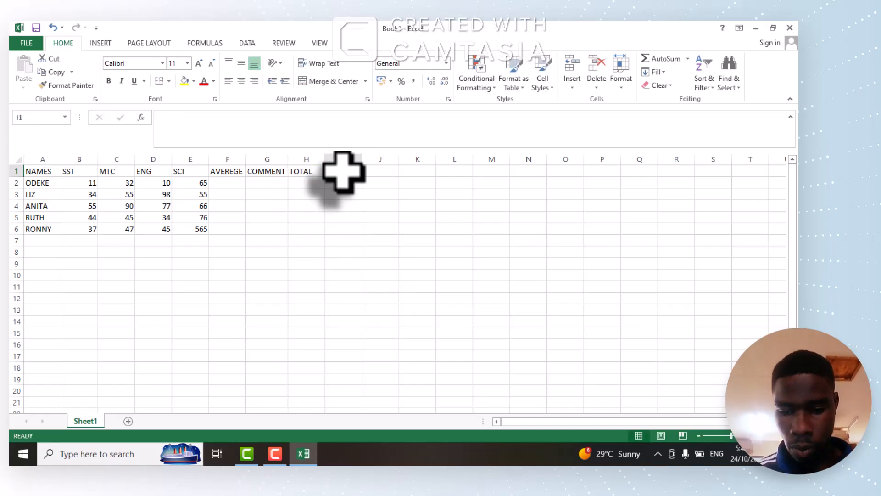
pyautogui.write('POSITION')
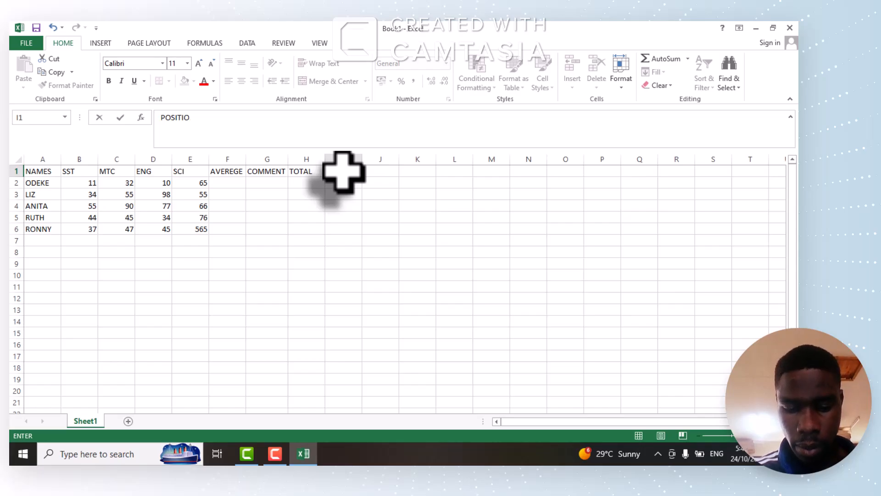
# Calculate the first student's average in F2 with =AVERAGE(B2:E2) and fill the formula down to F6.
pyautogui.click(221, 186)
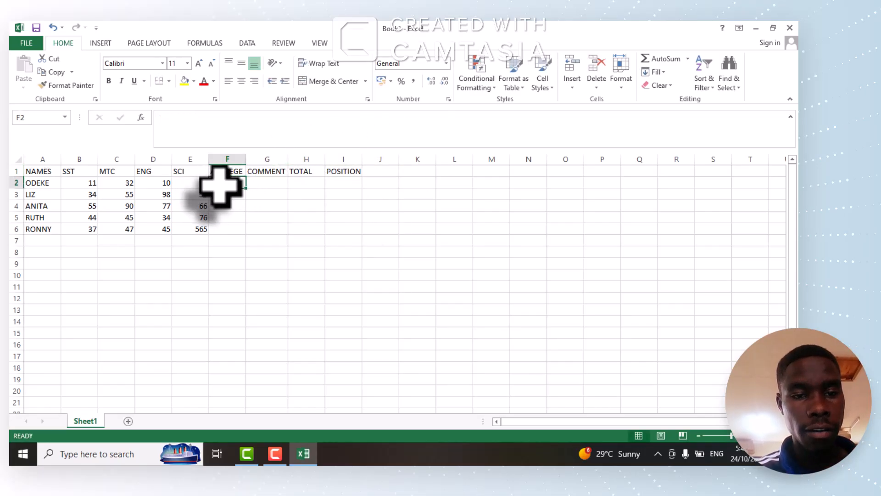
pyautogui.write('=')
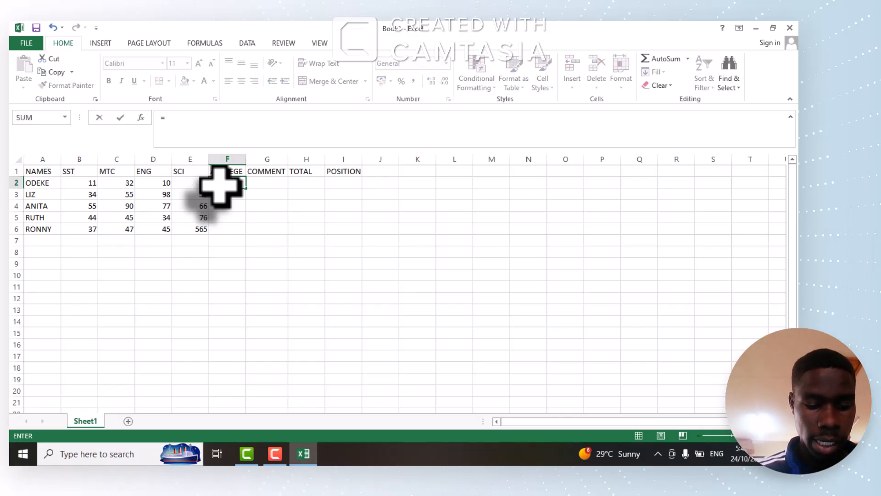
pyautogui.write('AVERAGE')
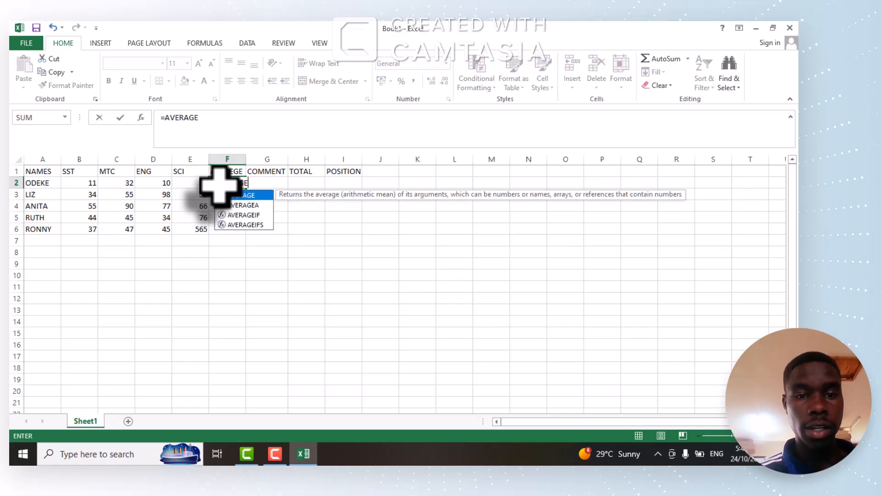
pyautogui.write('(')
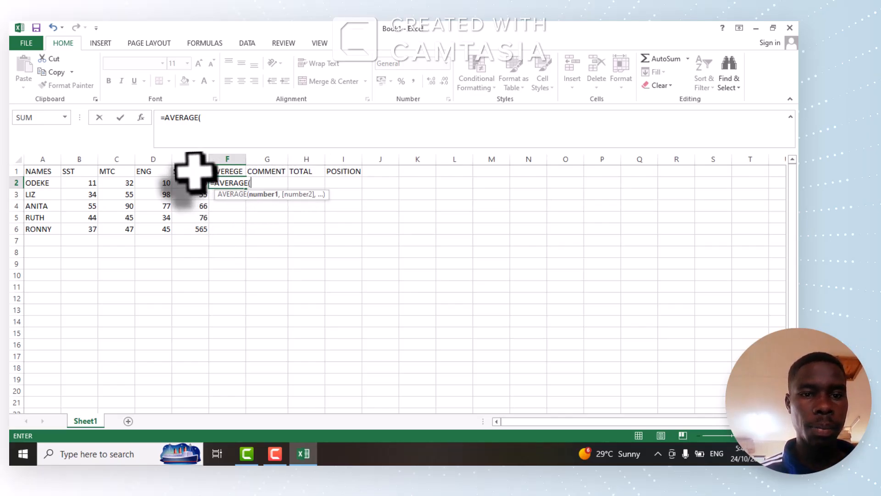
pyautogui.click(83, 183)
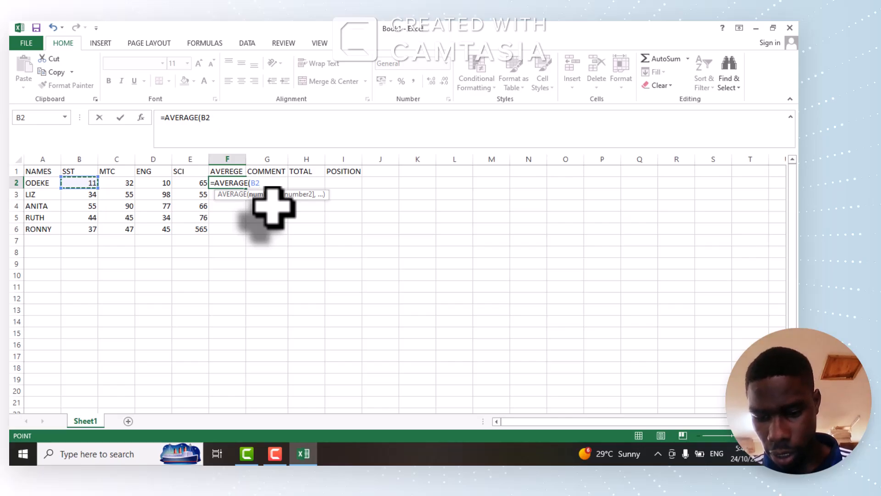
pyautogui.press('F8')
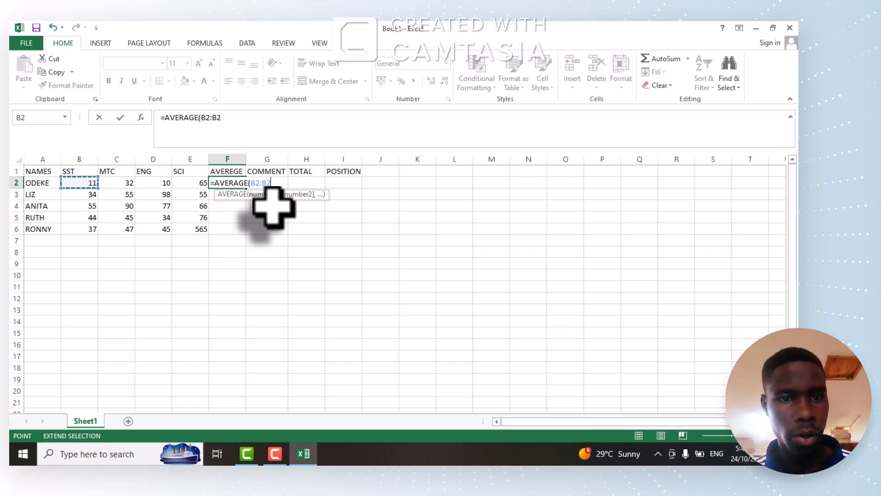
pyautogui.click(198, 182)
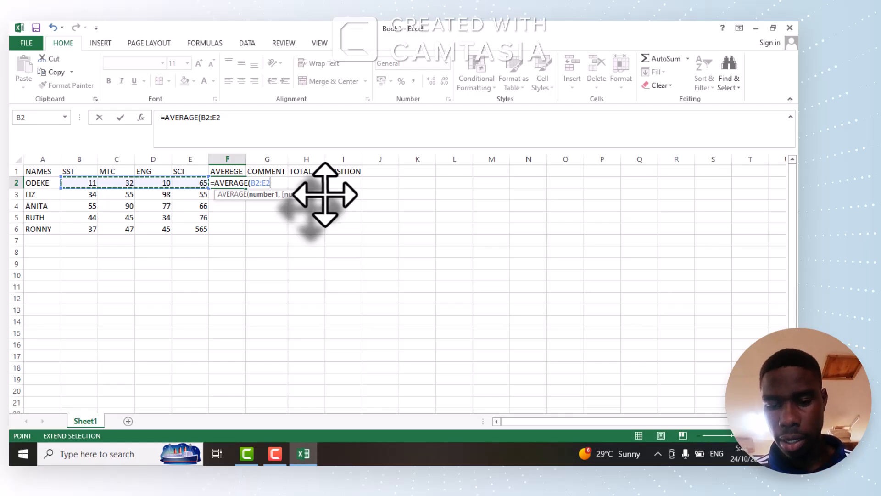
pyautogui.write(')')
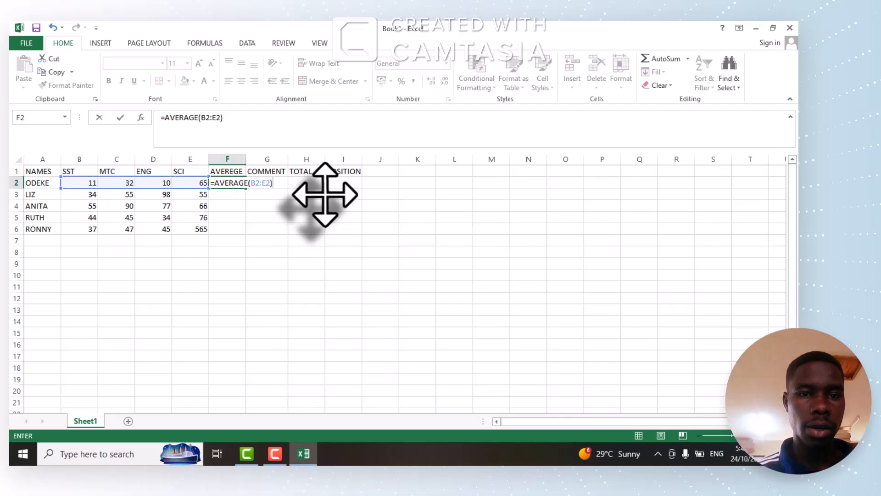
pyautogui.press('Return')
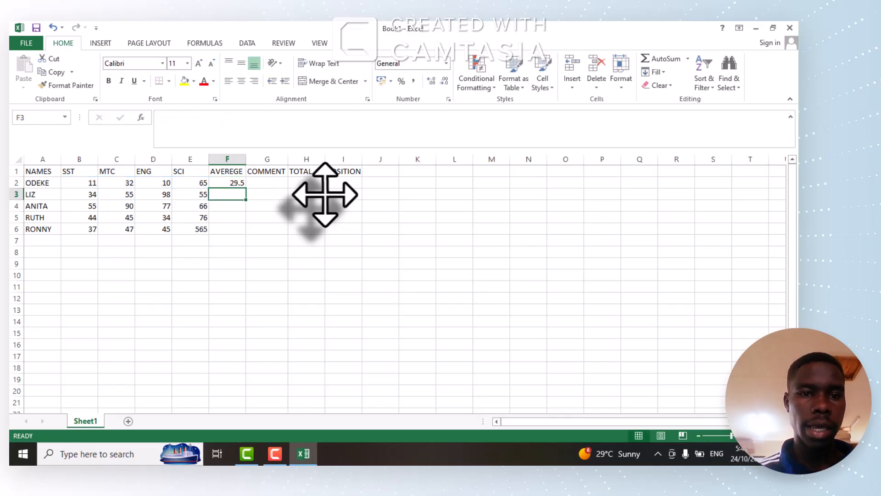
pyautogui.click(229, 182)
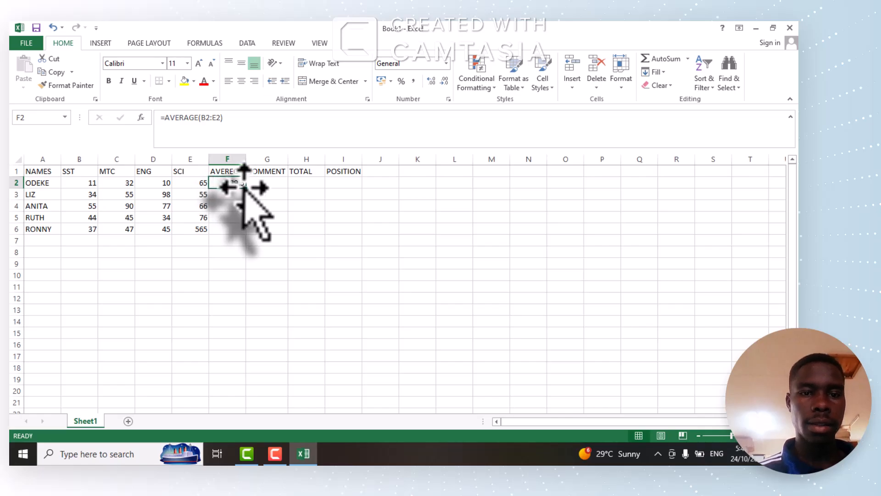
pyautogui.moveTo(251, 197); pyautogui.dragTo(248, 237)
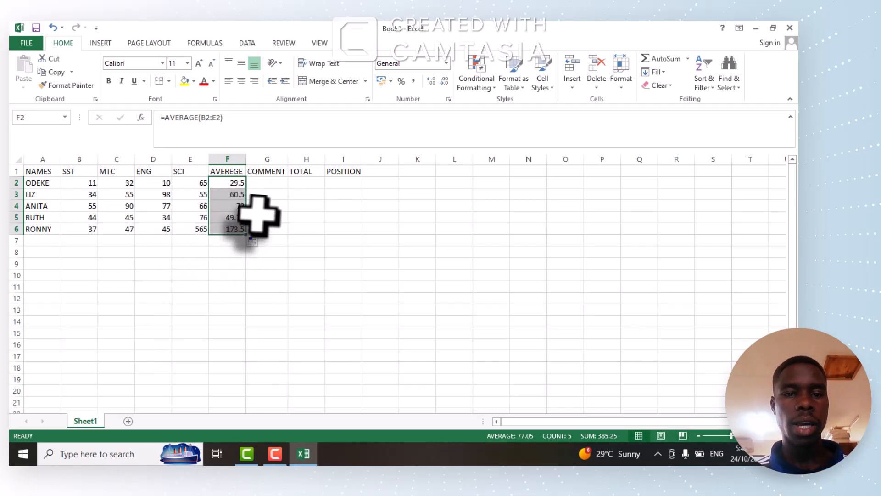
# Start an IF formula in G2 with the logical test F2:F6>=150.
pyautogui.click(267, 183)
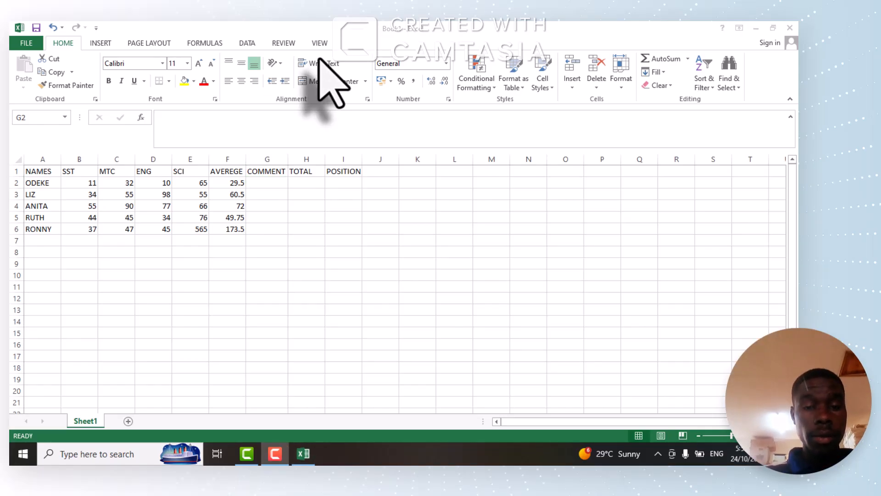
pyautogui.click(263, 182)
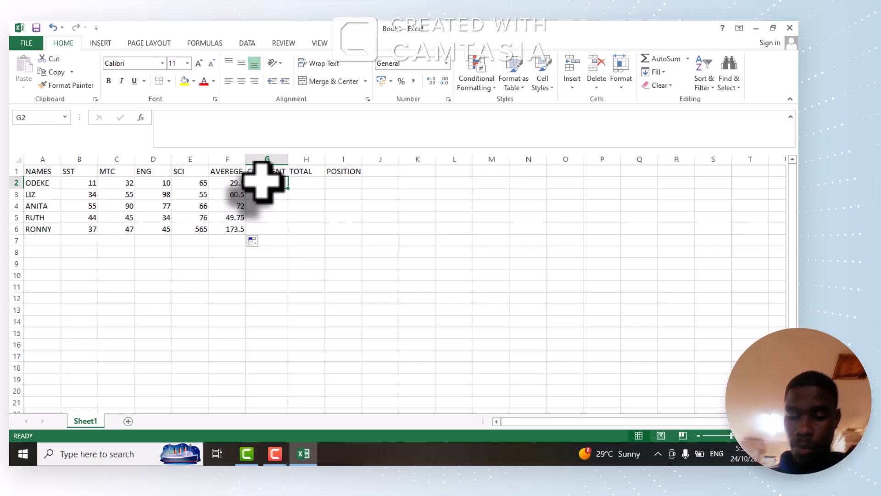
pyautogui.write('=')
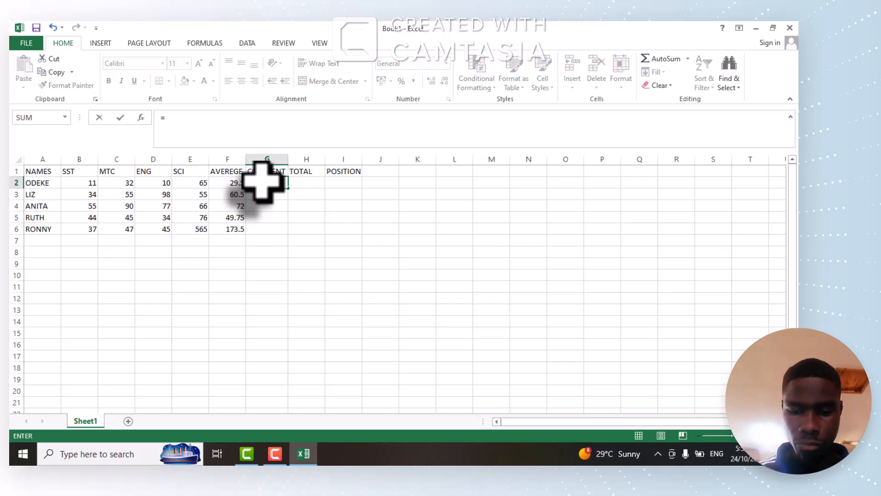
pyautogui.write('IF')
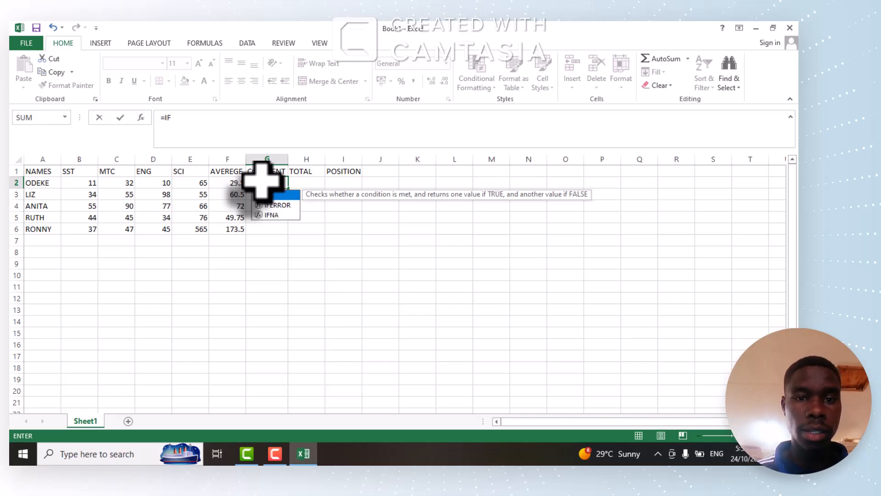
pyautogui.write('(')
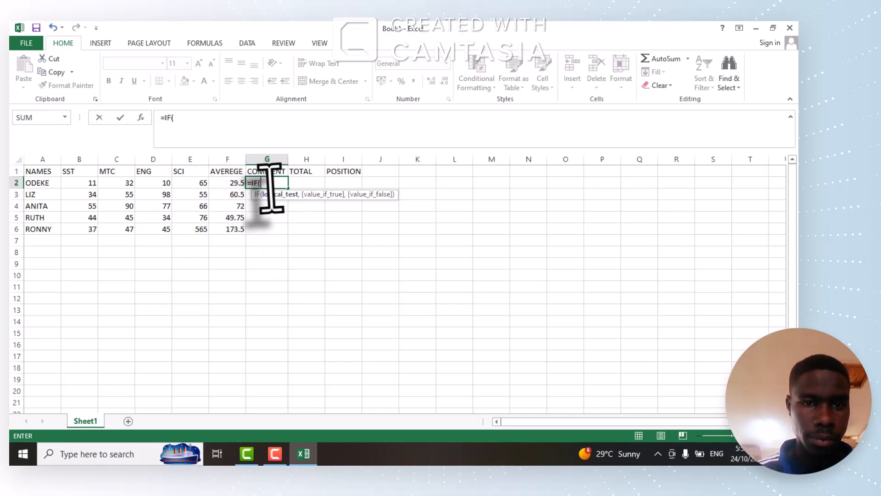
pyautogui.click(231, 182)
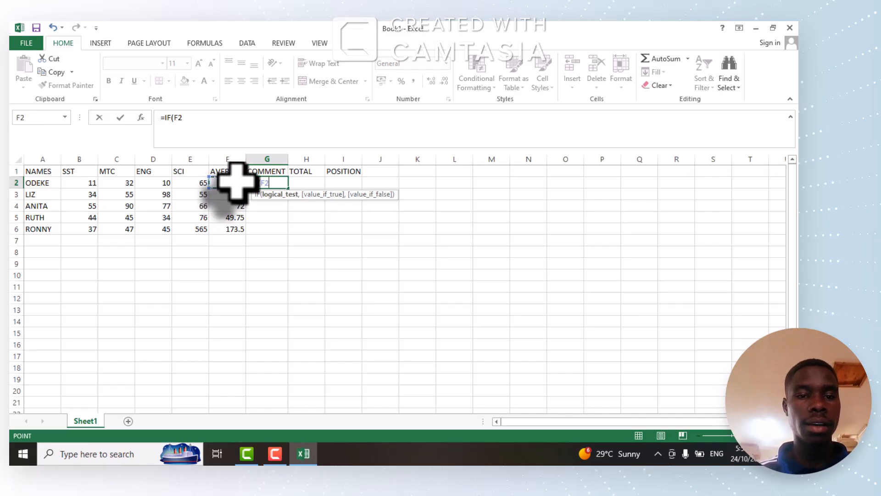
pyautogui.moveTo(237, 183); pyautogui.dragTo(239, 223)
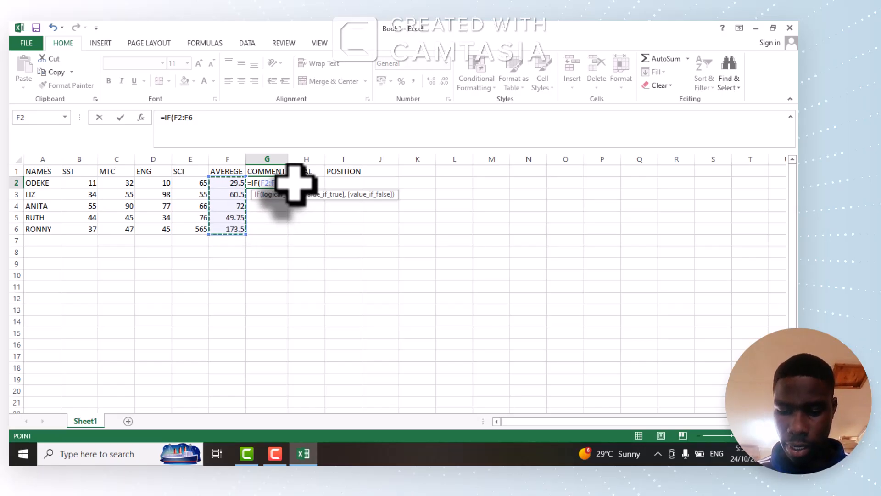
pyautogui.write('>=1')
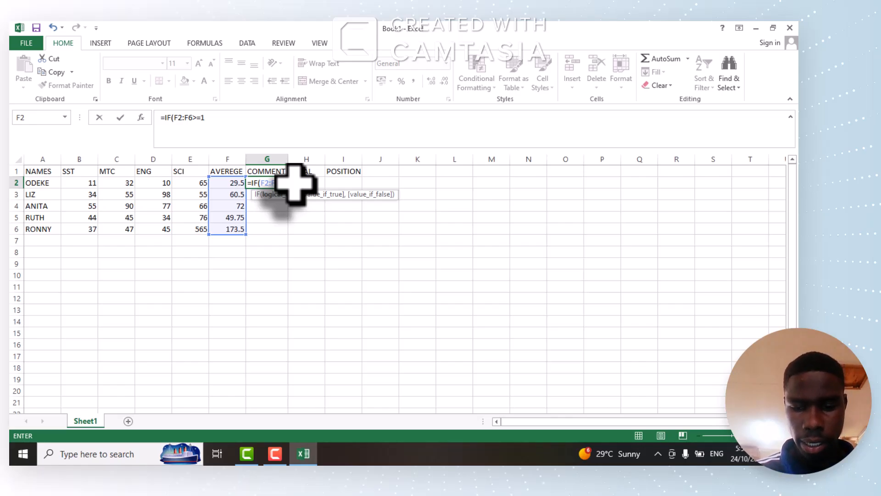
pyautogui.write('50')
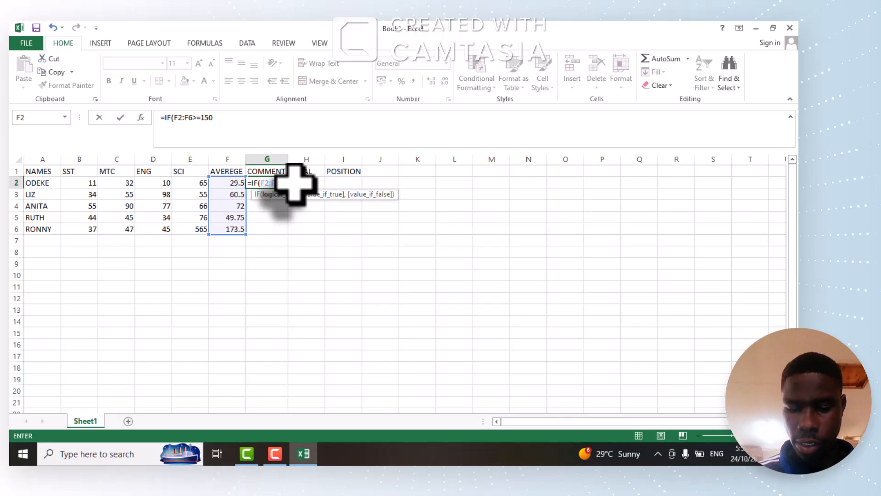
pyautogui.write(',')
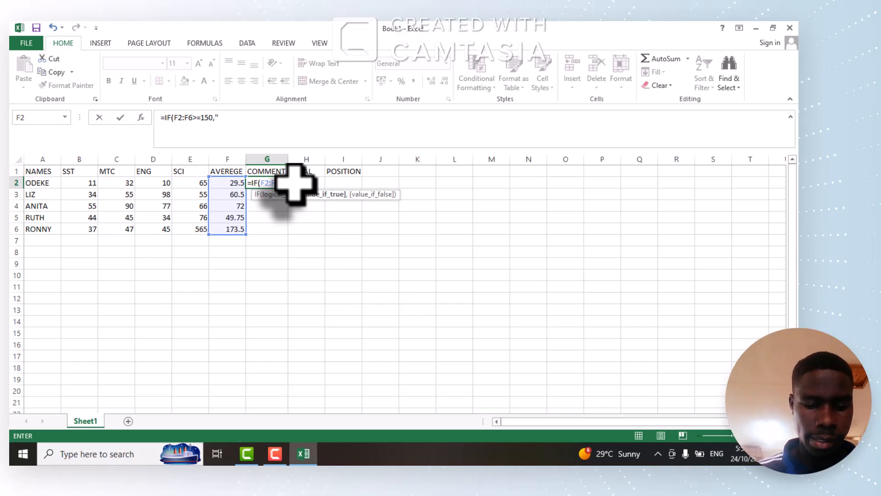
pyautogui.write('"EX')
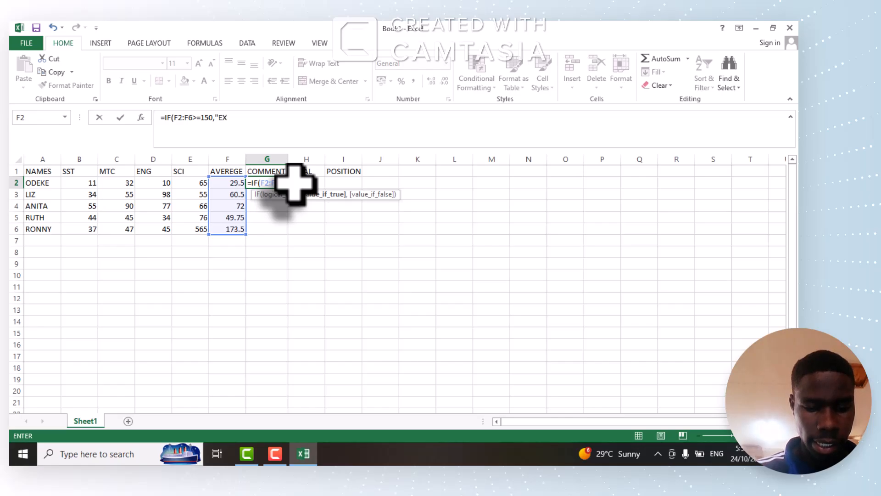
pyautogui.write('CELLENY')
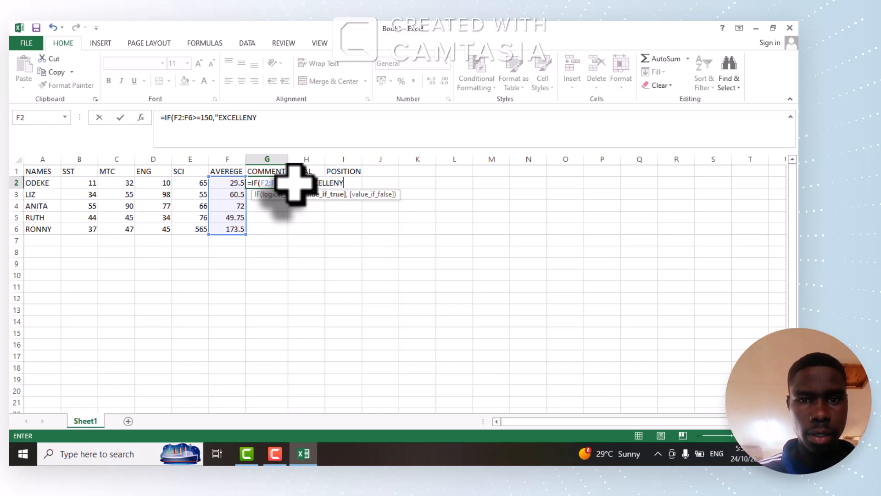
# Add "EXCELLENT" as the value-if-true result of the G2 formula's first IF.
pyautogui.press('BackSpace')
pyautogui.write('T')
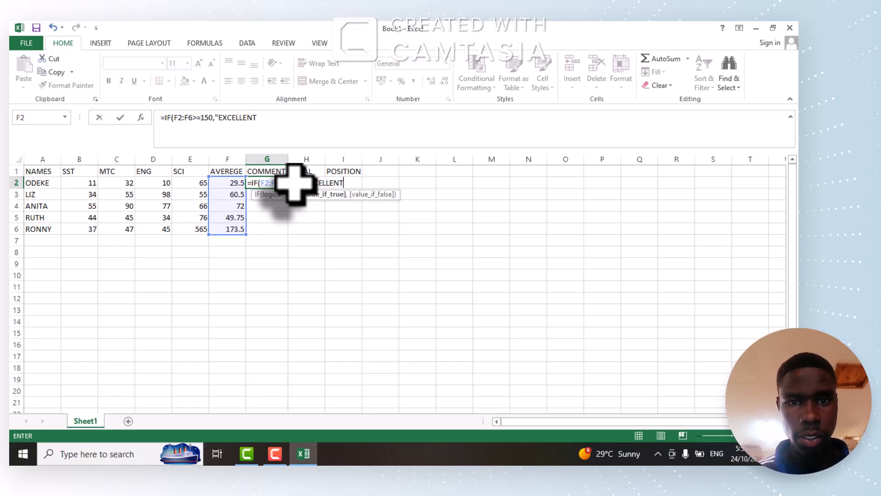
pyautogui.write('"')
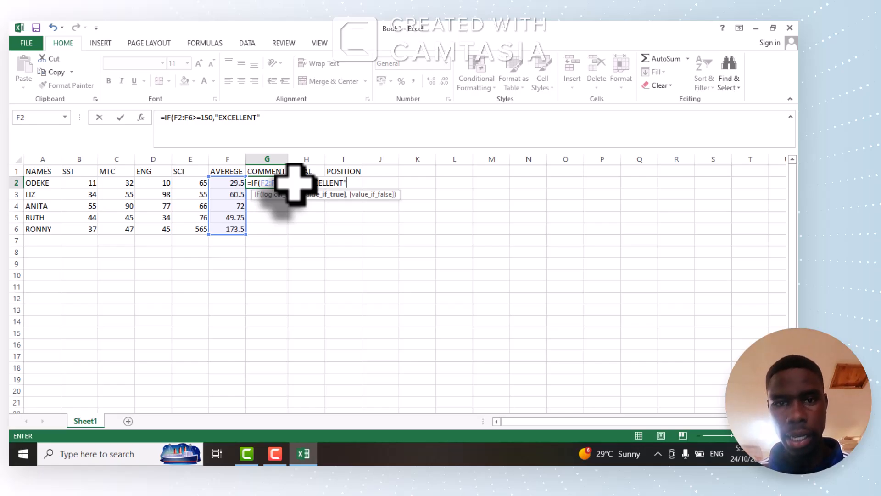
pyautogui.write(',')
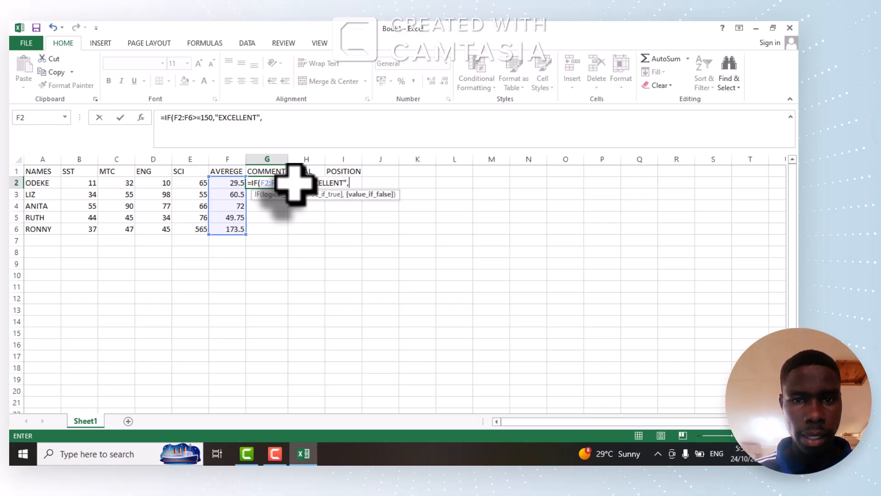
pyautogui.write('IF')
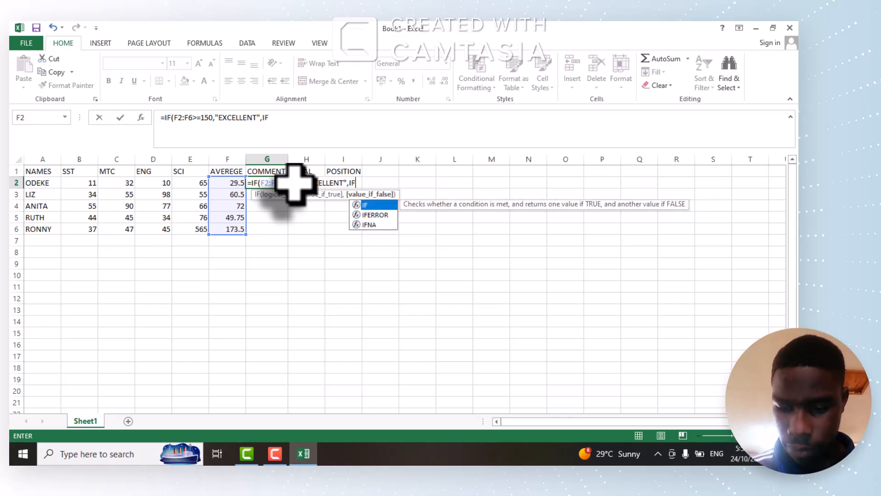
pyautogui.write('(')
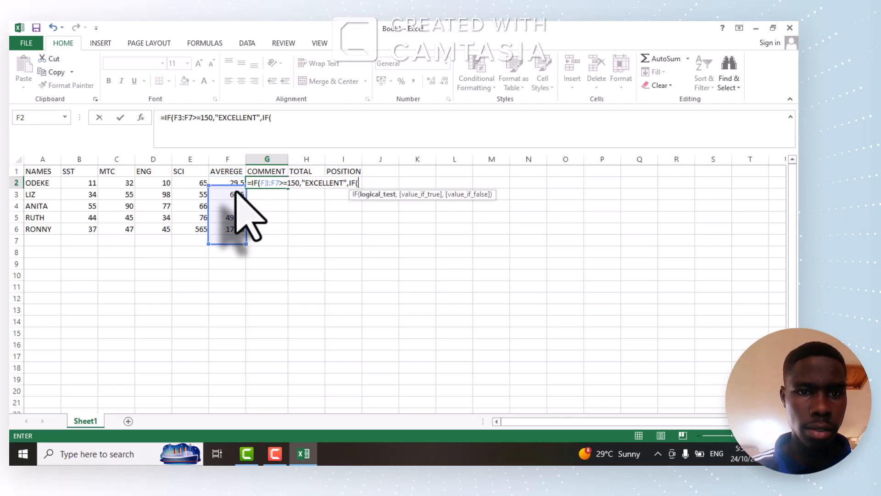
# Nest a second IF in the G2 formula's value-if-false argument, with the logical test F2:F6>=100.
pyautogui.click(234, 182)
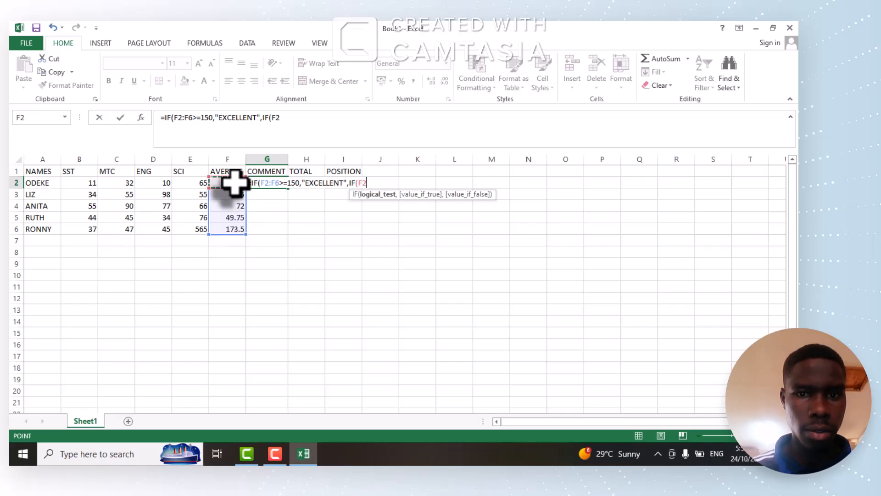
pyautogui.moveTo(234, 182); pyautogui.dragTo(235, 225)
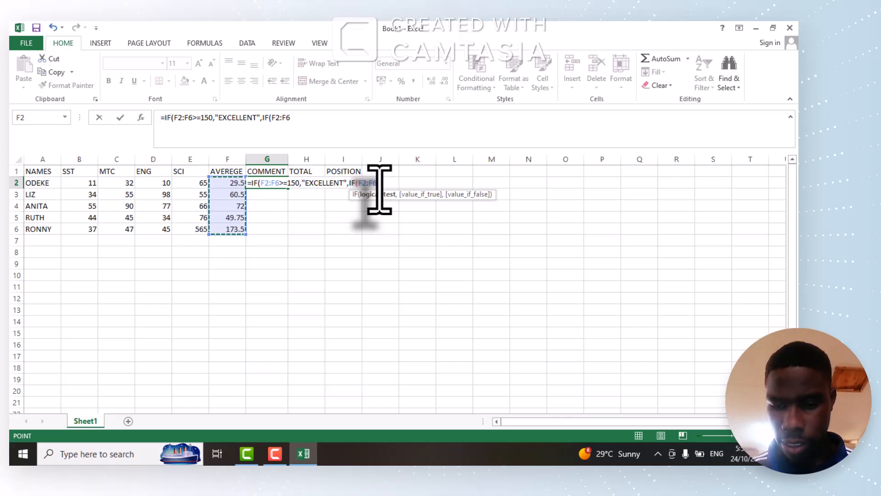
pyautogui.write('>=')
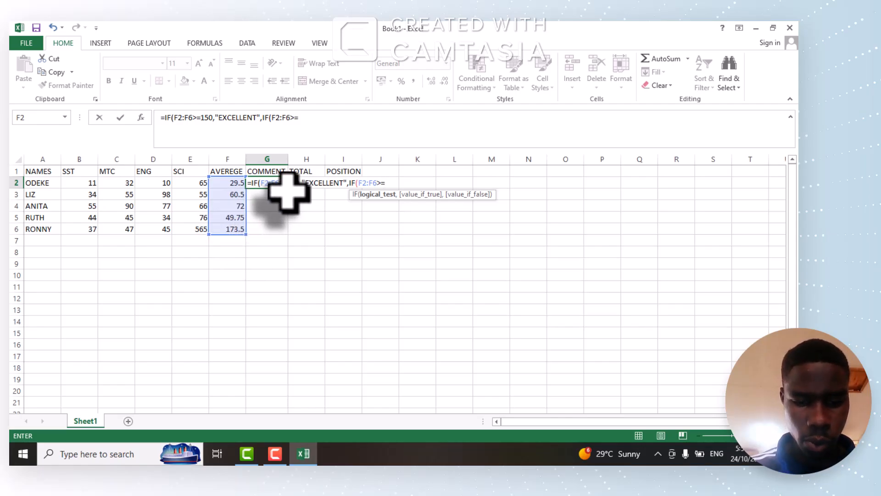
pyautogui.write('10')
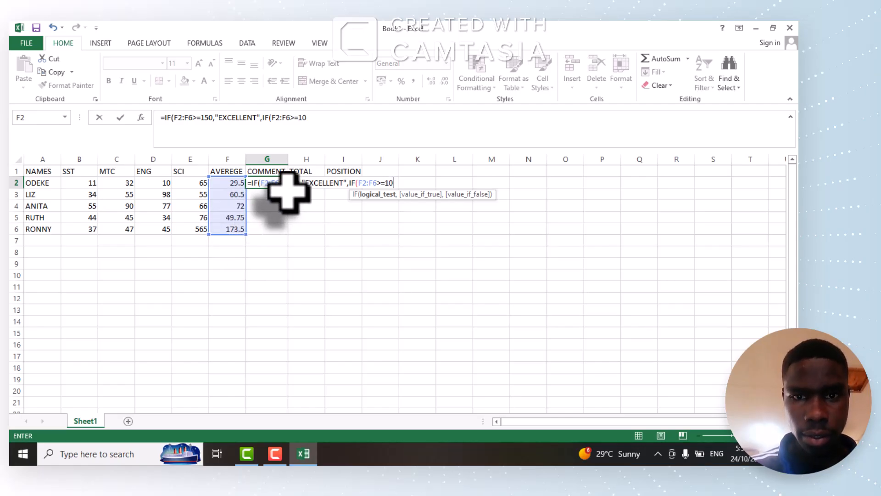
pyautogui.write('0,"')
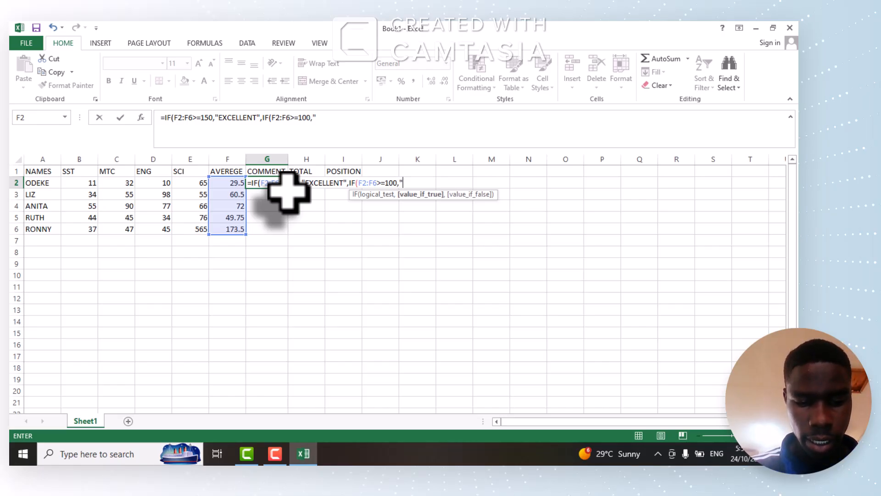
# Add "VERY GOOD" as the value-if-true result of the second IF in the G2 formula.
pyautogui.write('VER')
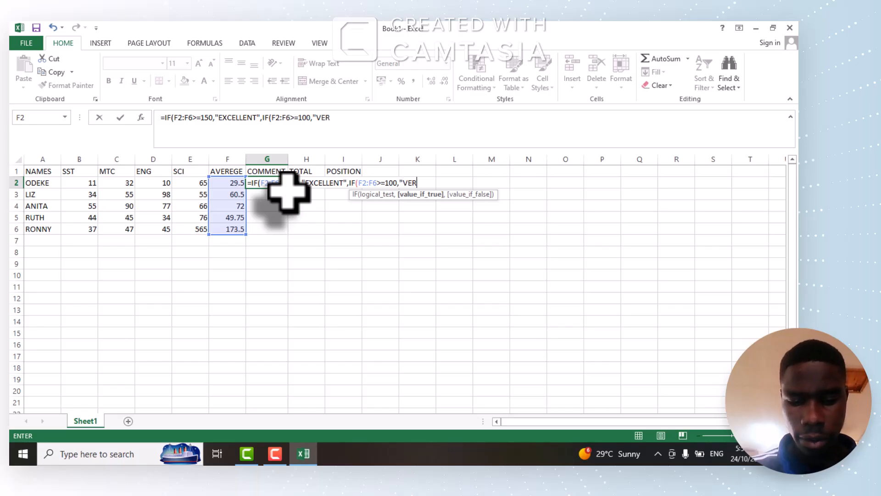
pyautogui.write('Y GOO')
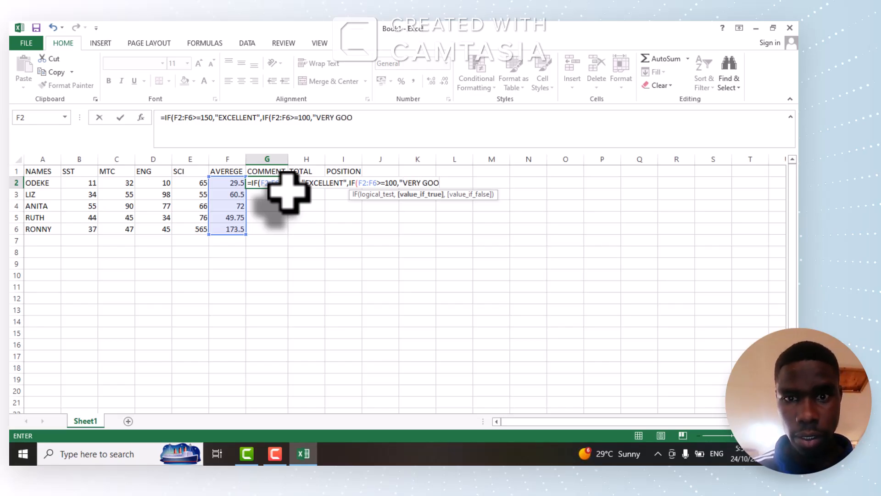
pyautogui.write('D')
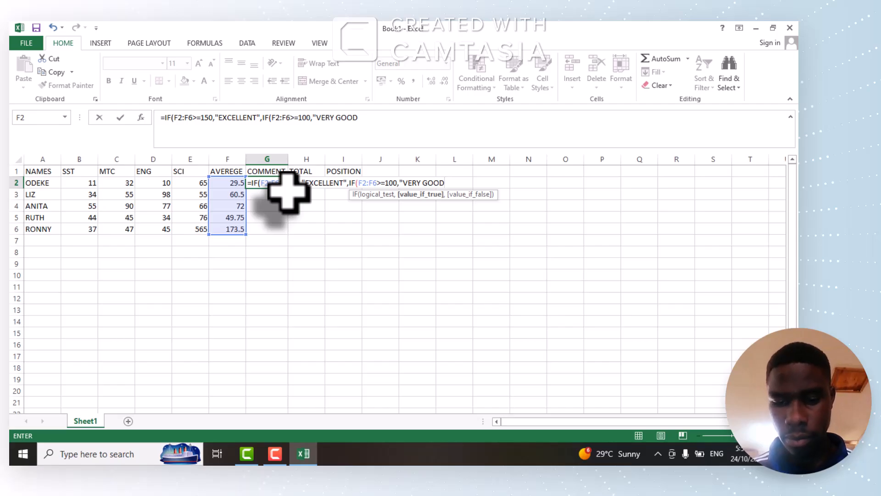
pyautogui.write('"')
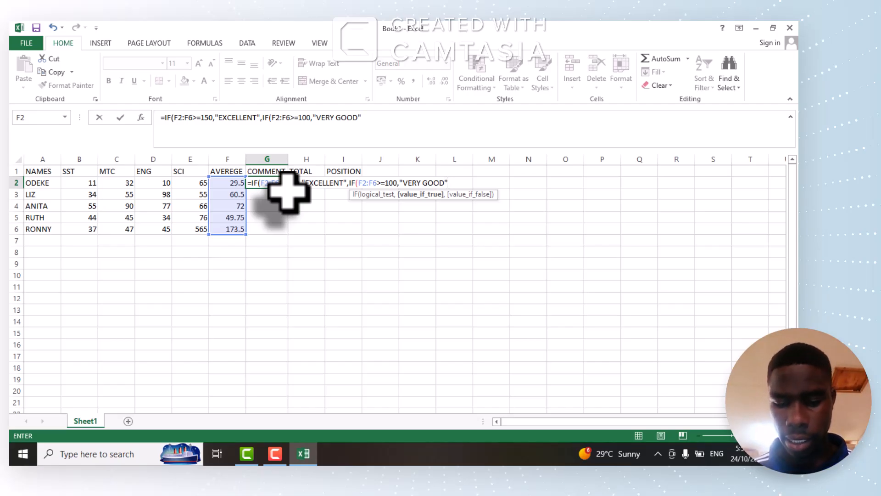
pyautogui.write(',')
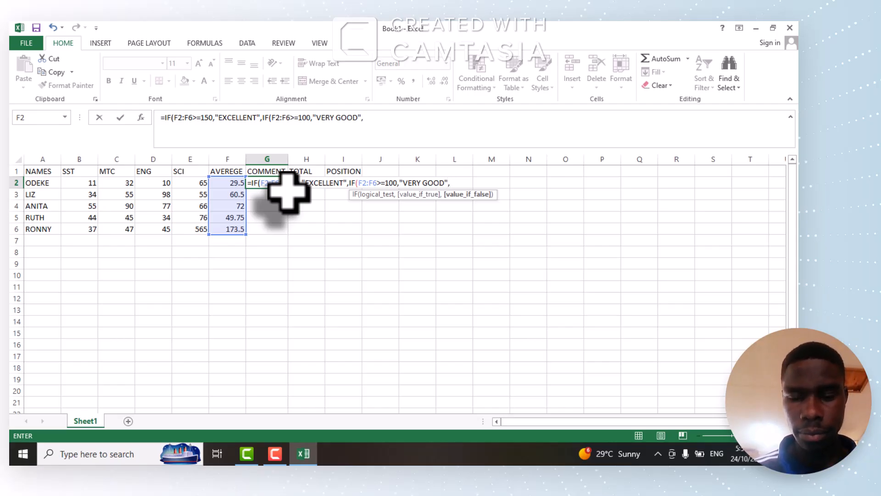
pyautogui.write('IF')
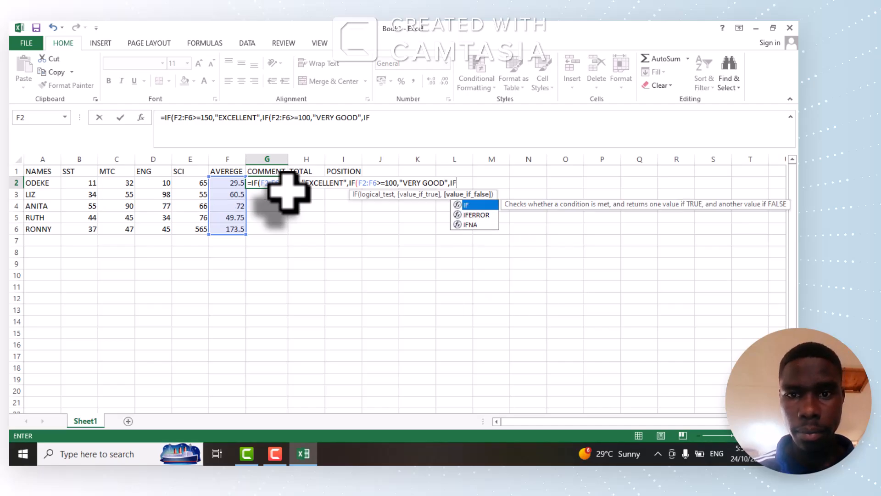
pyautogui.write('(')
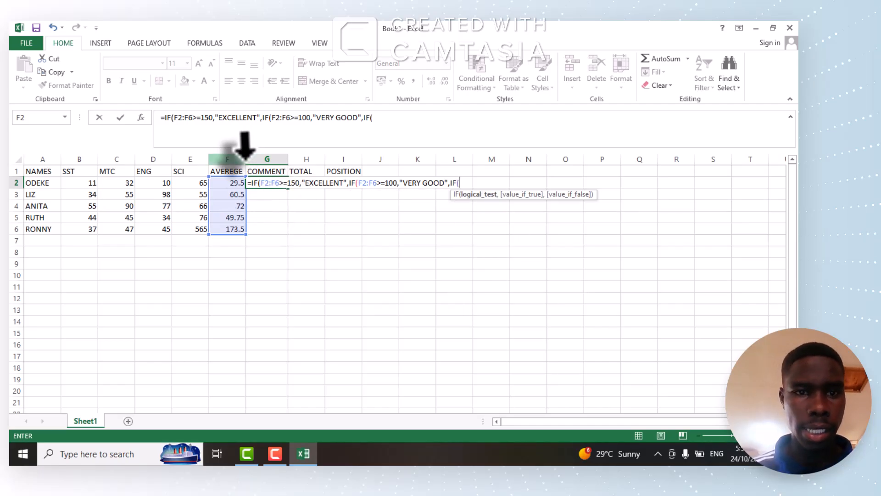
# Nest a third IF in the G2 formula's value-if-false argument, with the logical test F2:F6>=50.
pyautogui.click(238, 183)
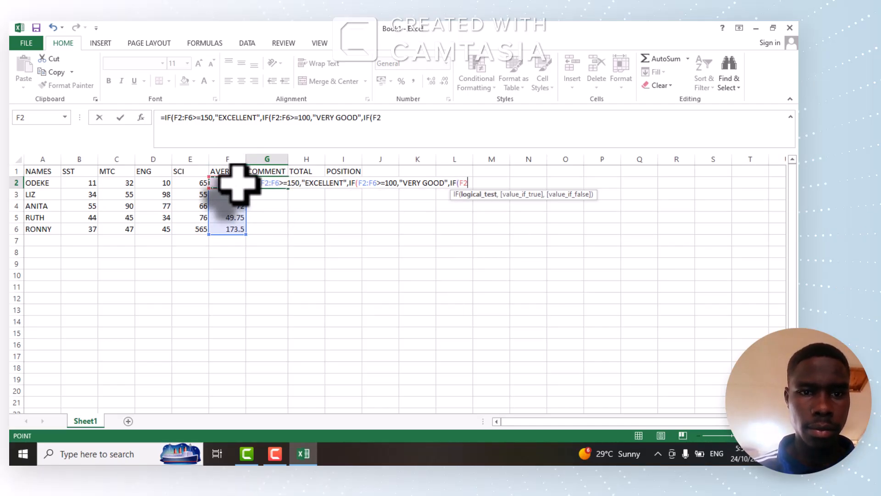
pyautogui.moveTo(237, 182); pyautogui.dragTo(237, 226)
pyautogui.write('>')
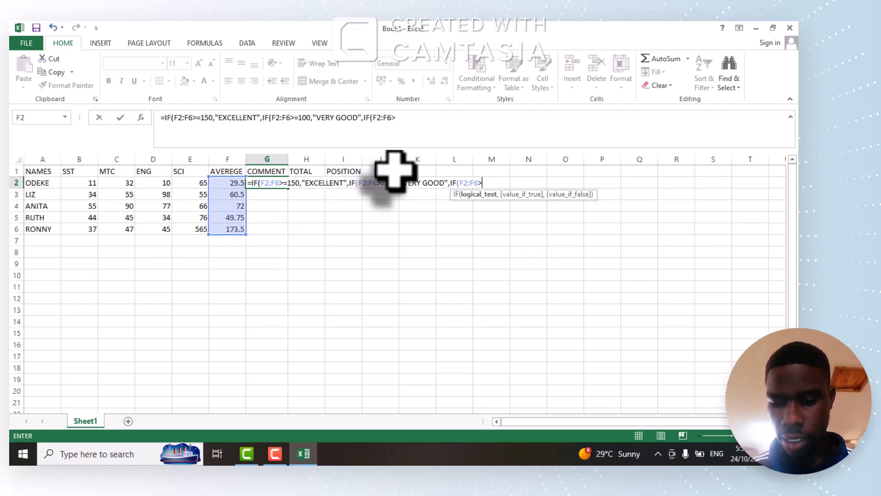
pyautogui.write('=')
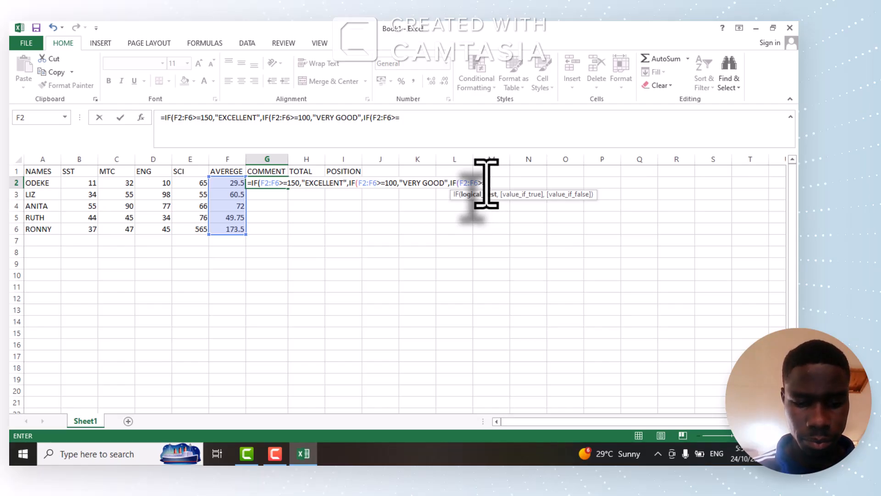
pyautogui.write('50')
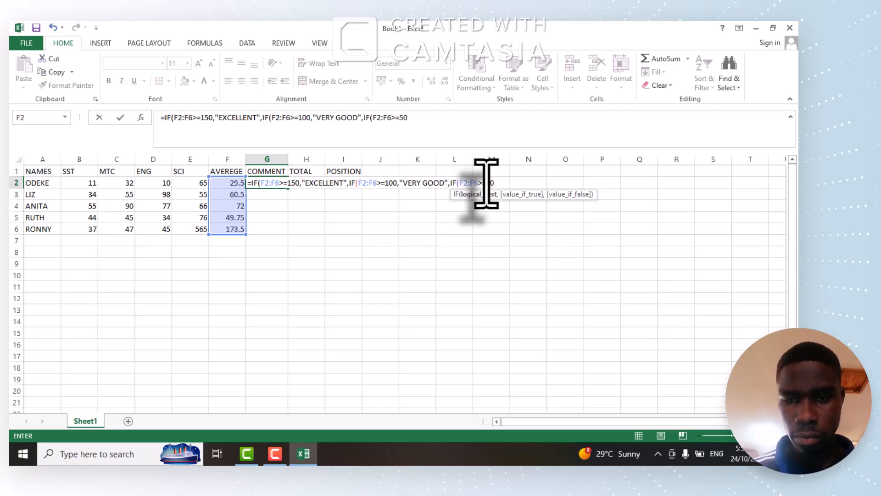
pyautogui.write(',')
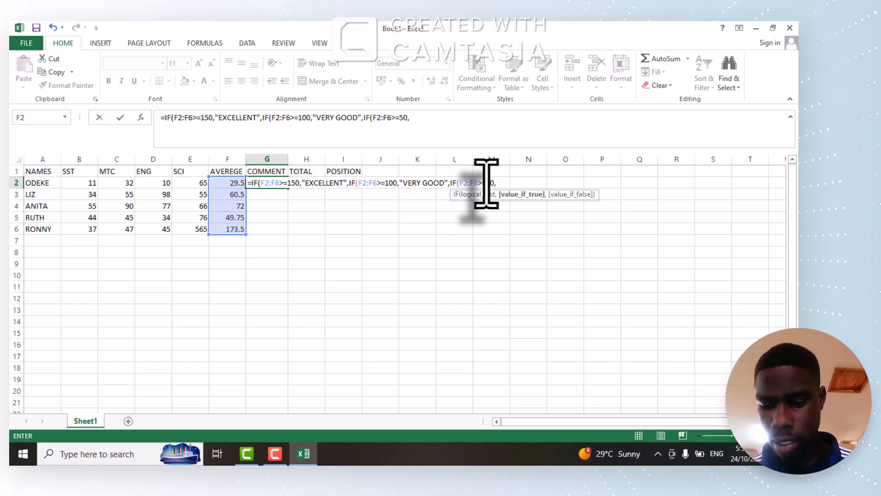
pyautogui.write('"')
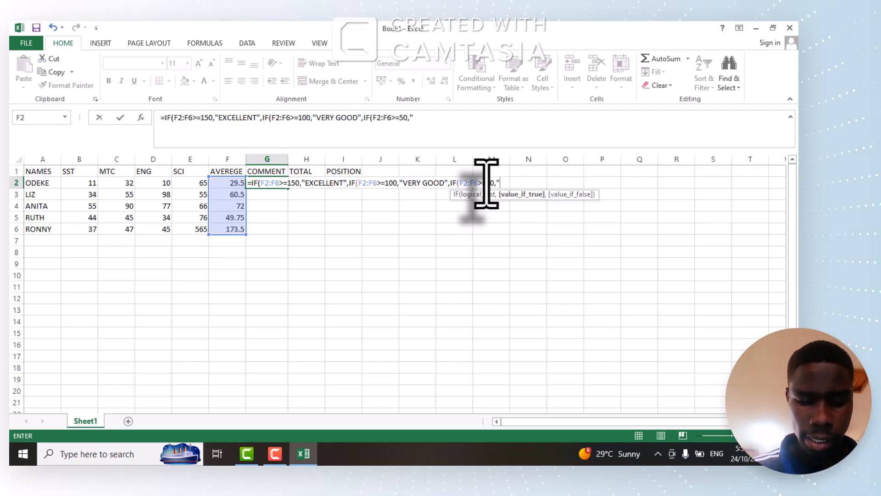
pyautogui.write('GOOD')
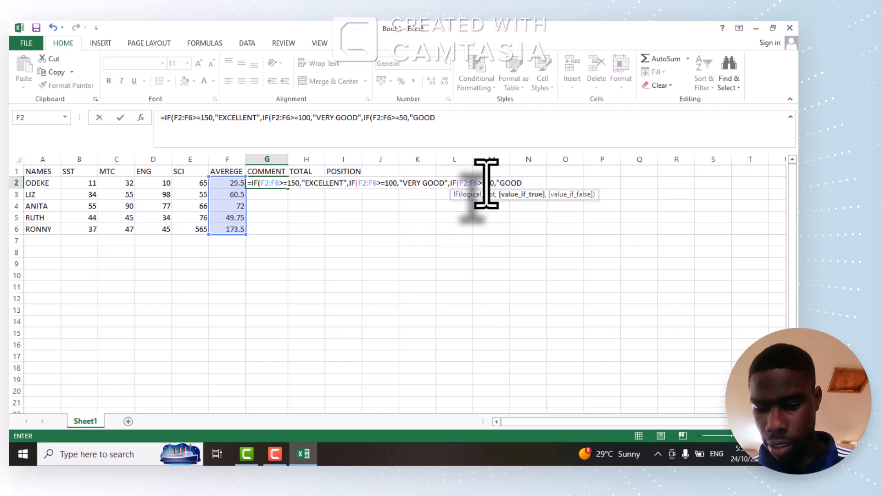
pyautogui.write('"')
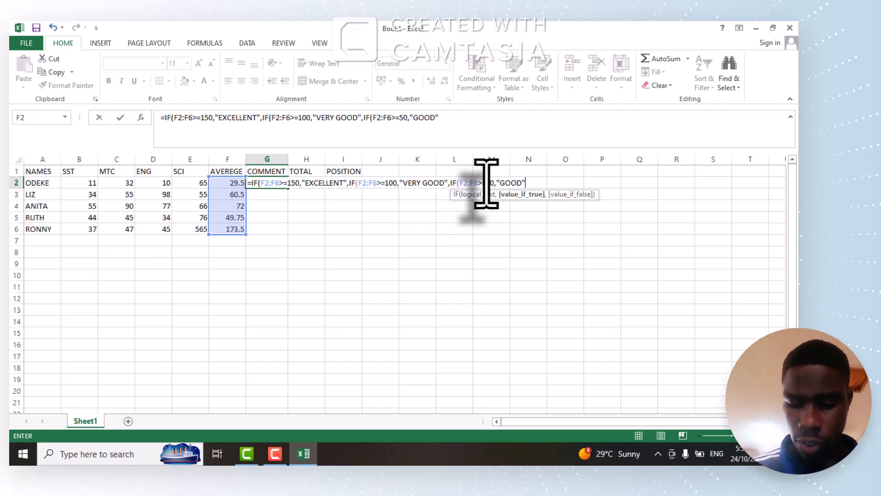
pyautogui.write(',')
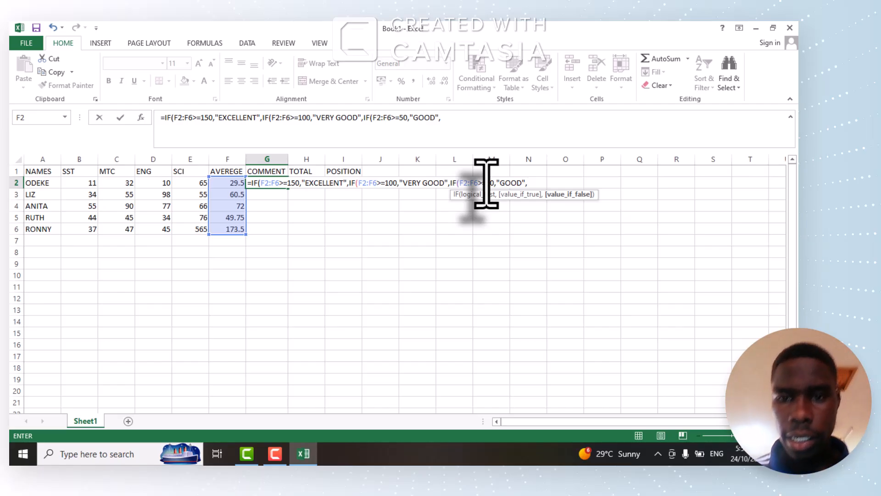
# Nest a fourth IF in the G2 formula's value-if-false argument, with the logical test F2:F6>=40.
pyautogui.click(528, 184)
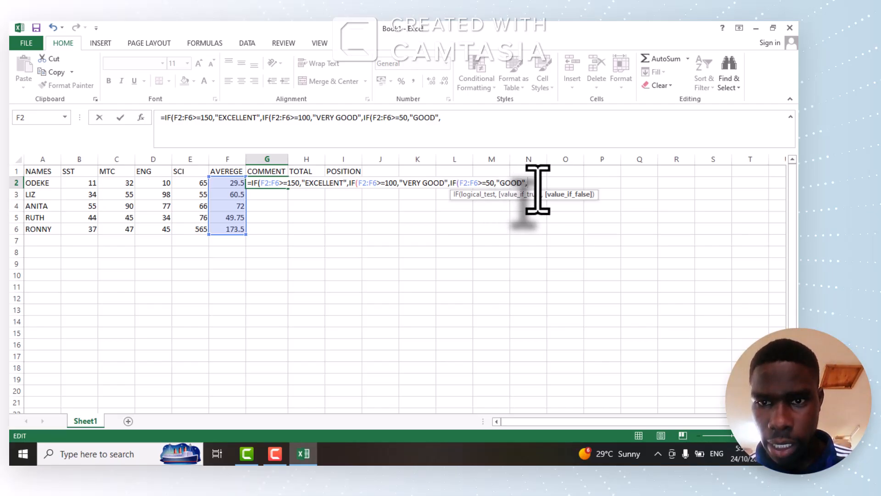
pyautogui.write('IF')
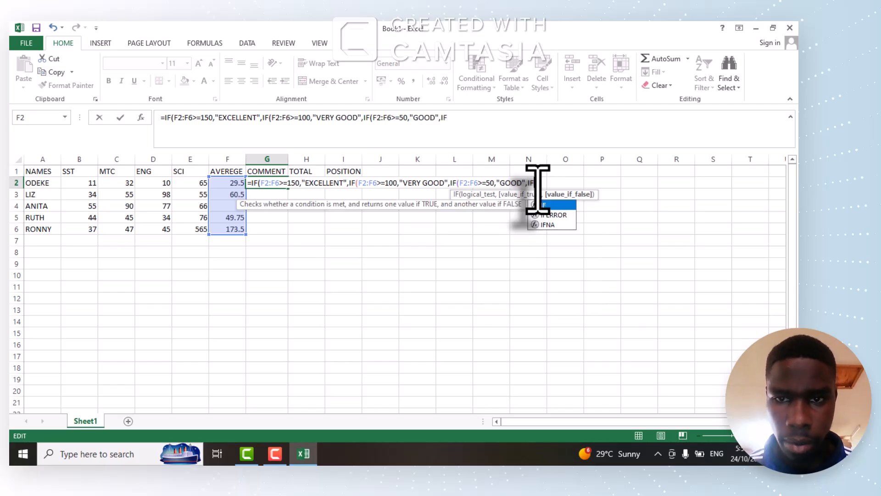
pyautogui.write('(')
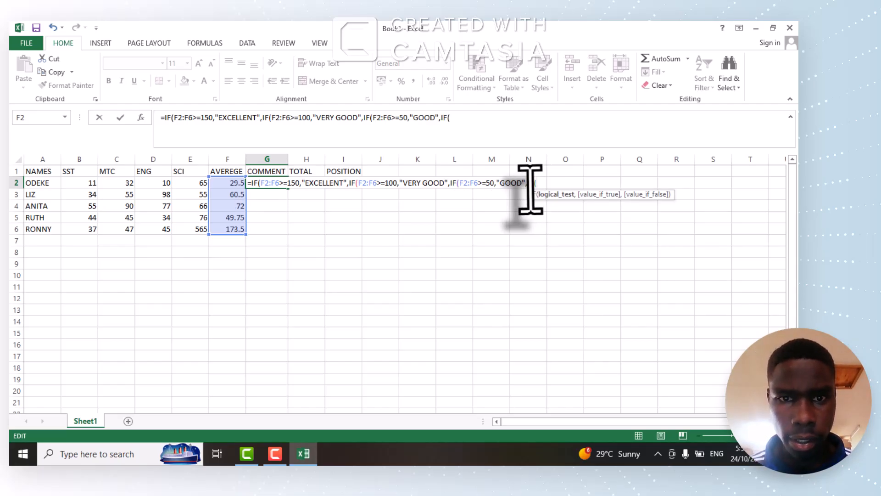
pyautogui.moveTo(232, 186); pyautogui.dragTo(231, 225)
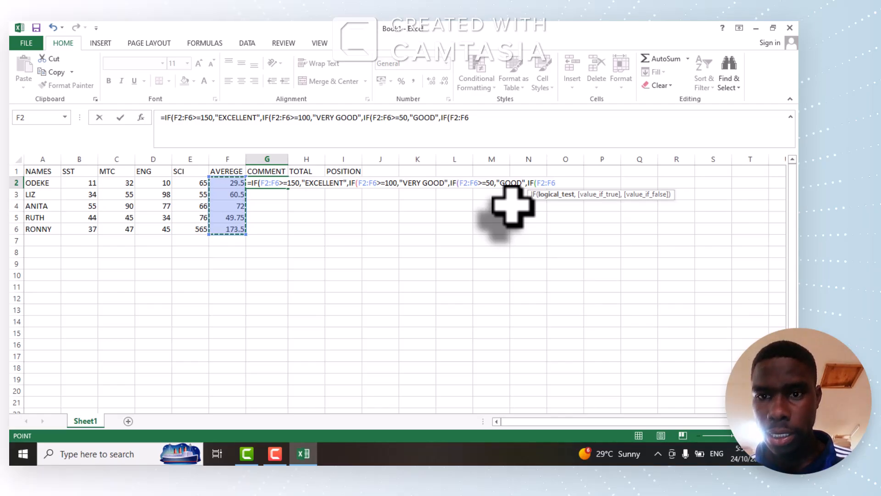
pyautogui.write('>')
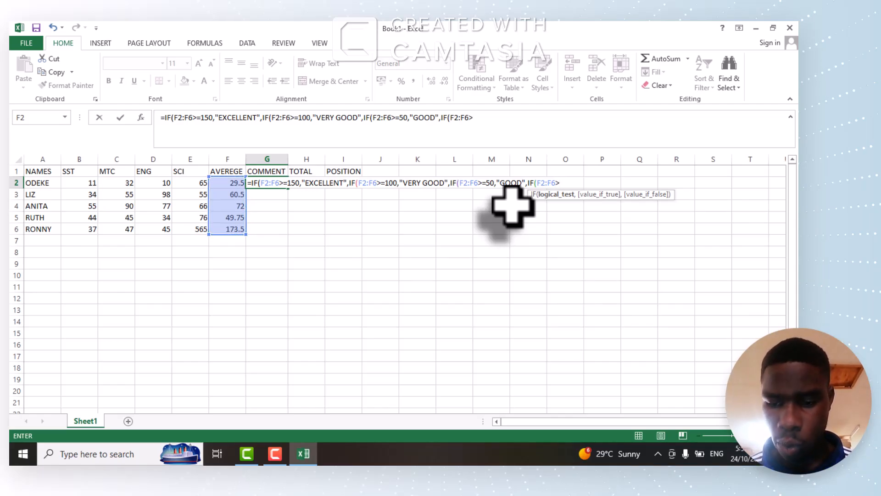
pyautogui.write('=')
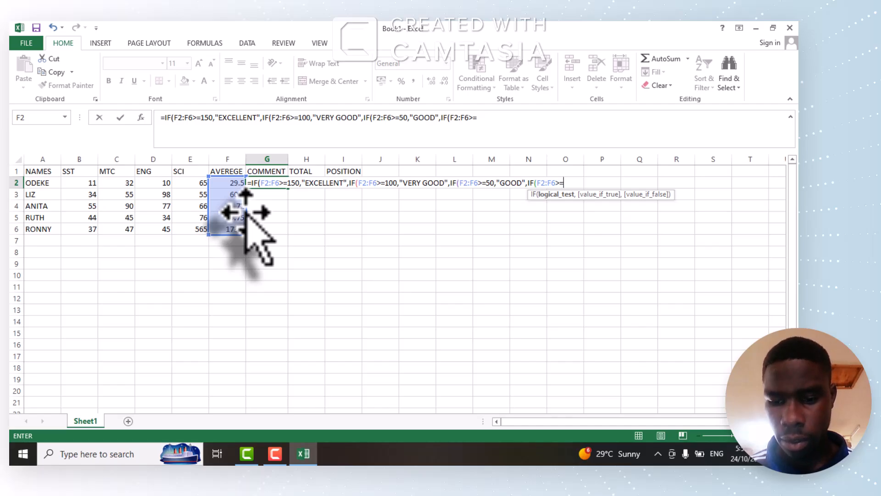
pyautogui.write('40')
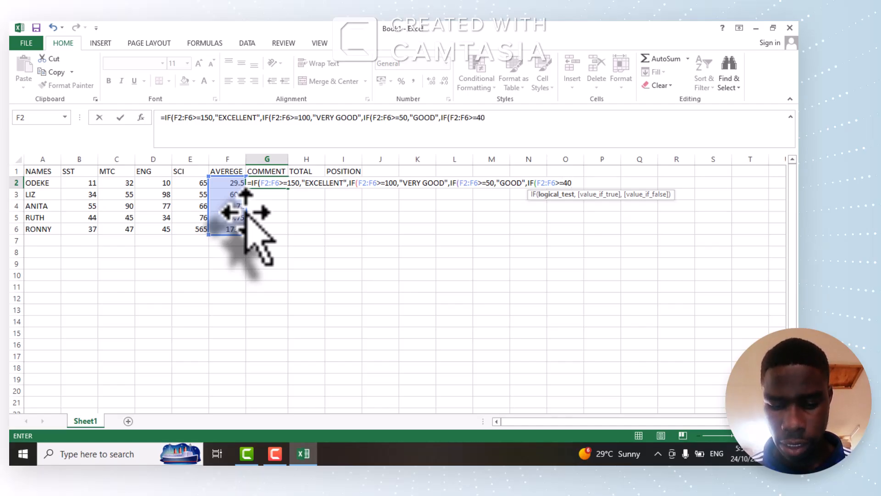
pyautogui.write(',')
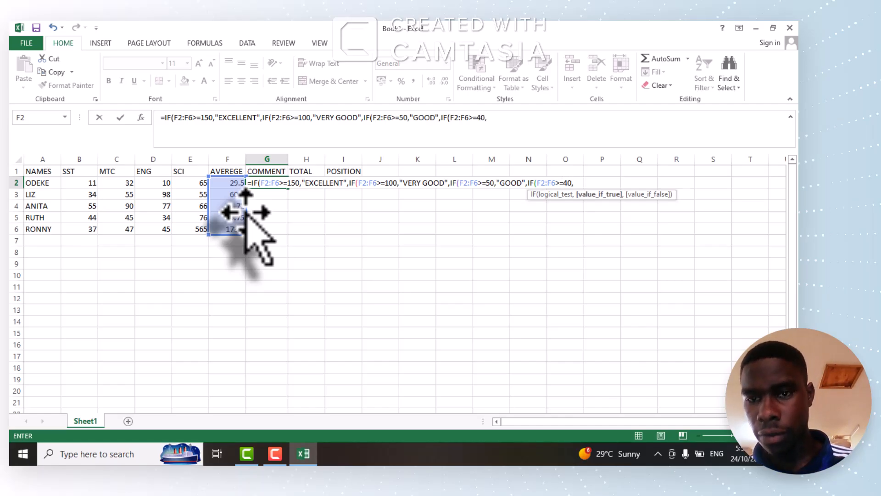
pyautogui.write('"')
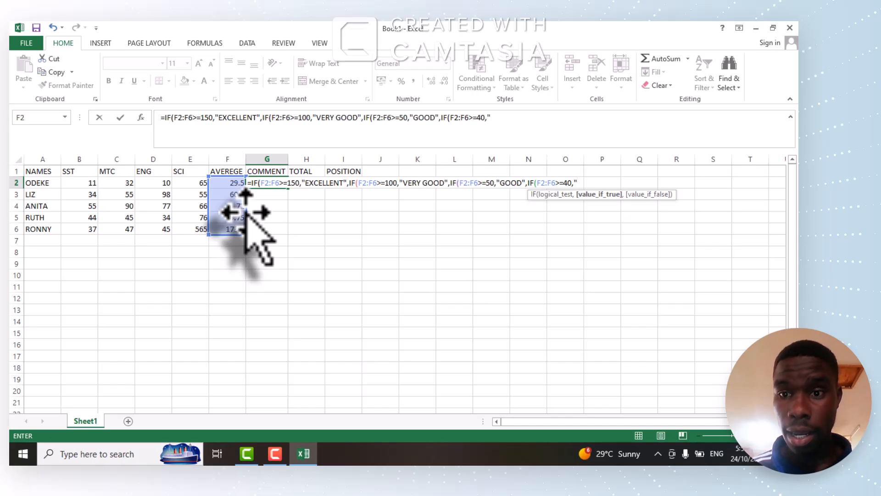
pyautogui.write('FAI')
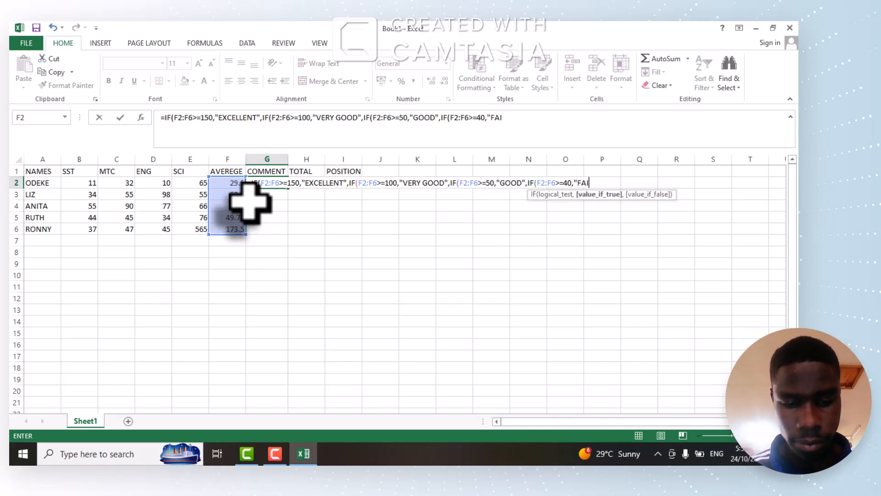
pyautogui.write('R"')
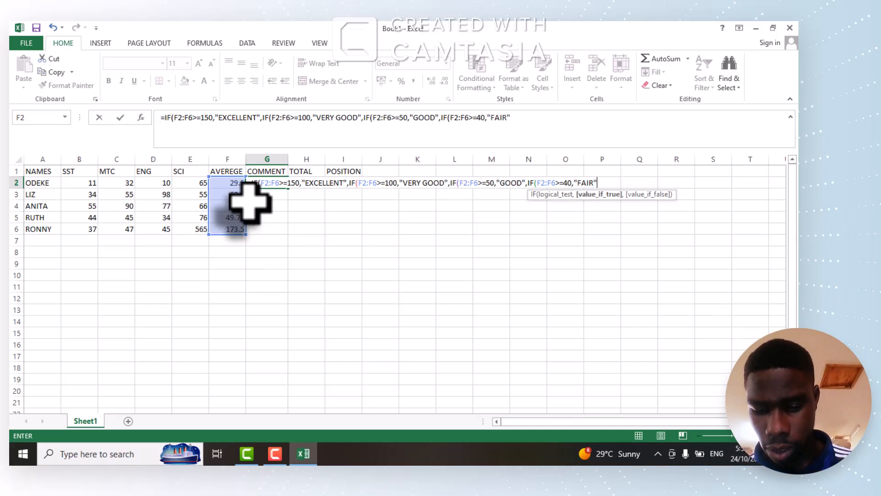
pyautogui.write(',')
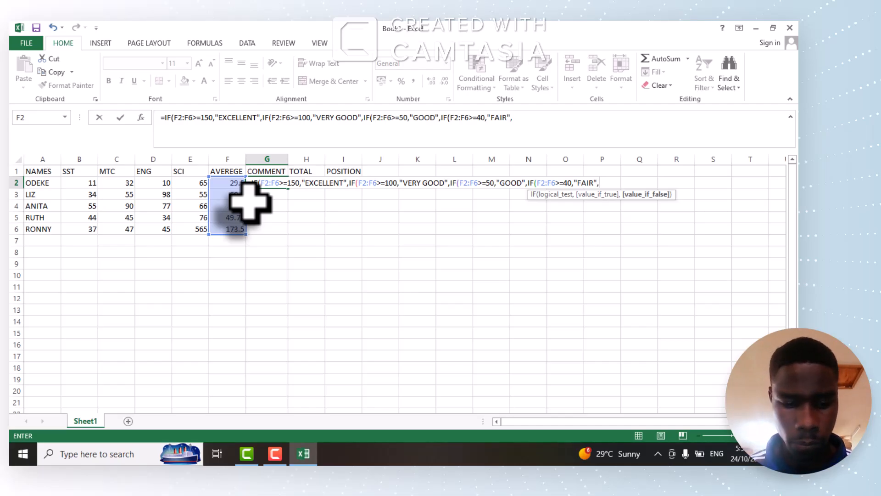
# Nest a fifth IF in the G2 formula's value-if-false argument, with the logical test F2:F6<40.
pyautogui.write('IF')
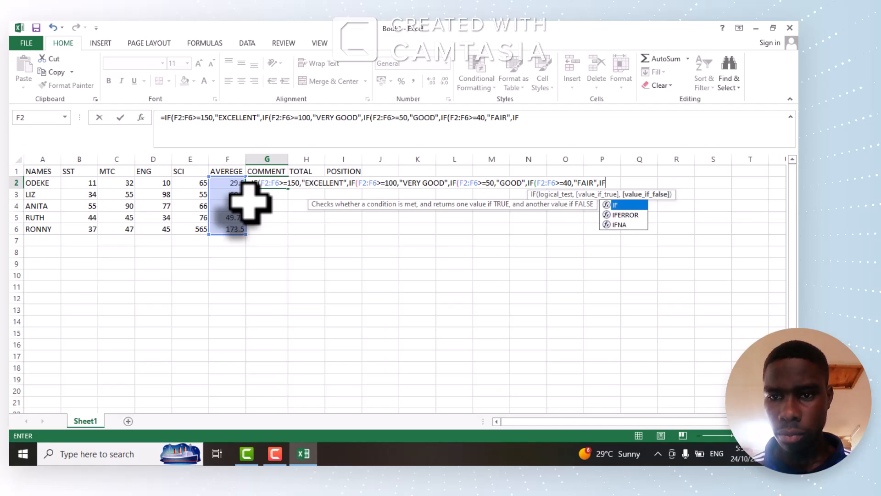
pyautogui.write('(')
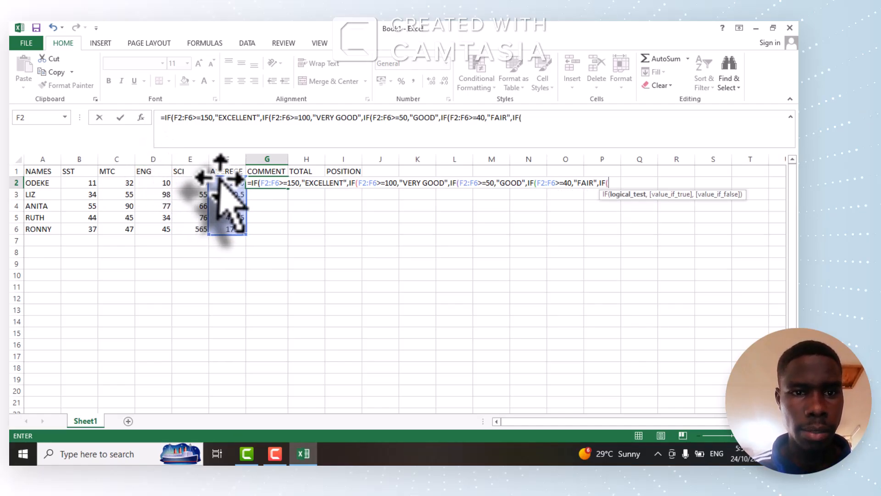
pyautogui.moveTo(226, 183); pyautogui.dragTo(232, 226)
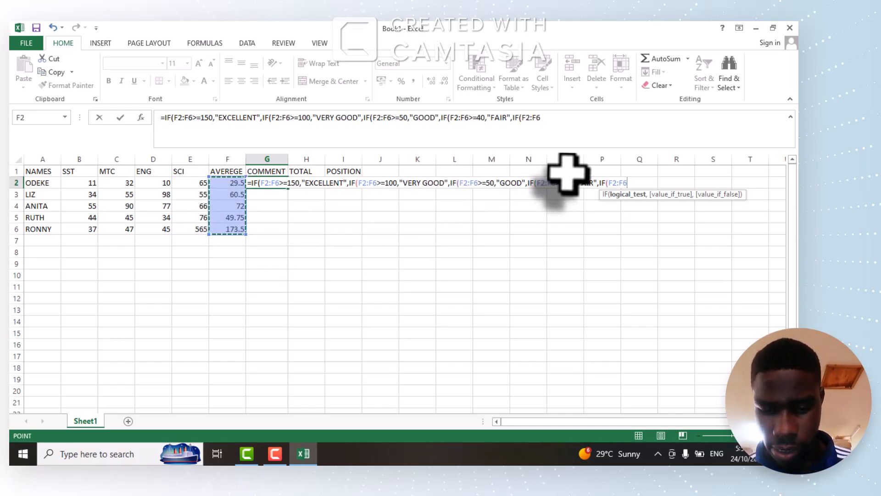
pyautogui.write('<')
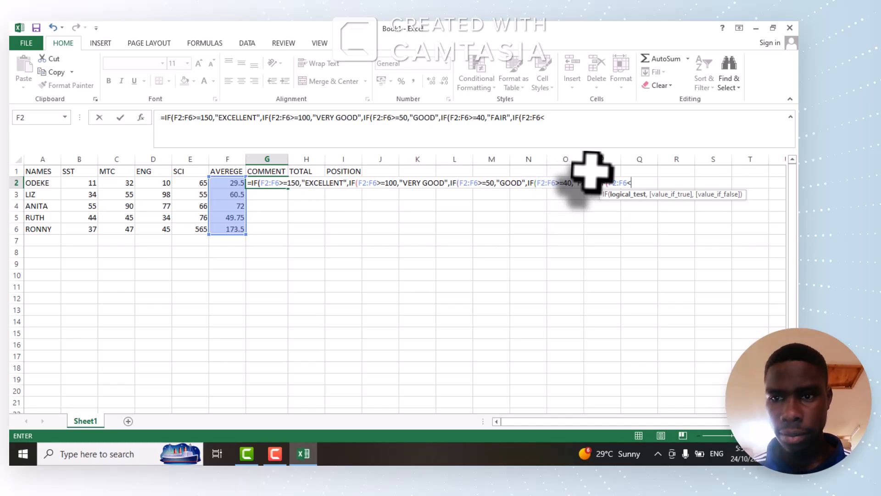
pyautogui.write('4')
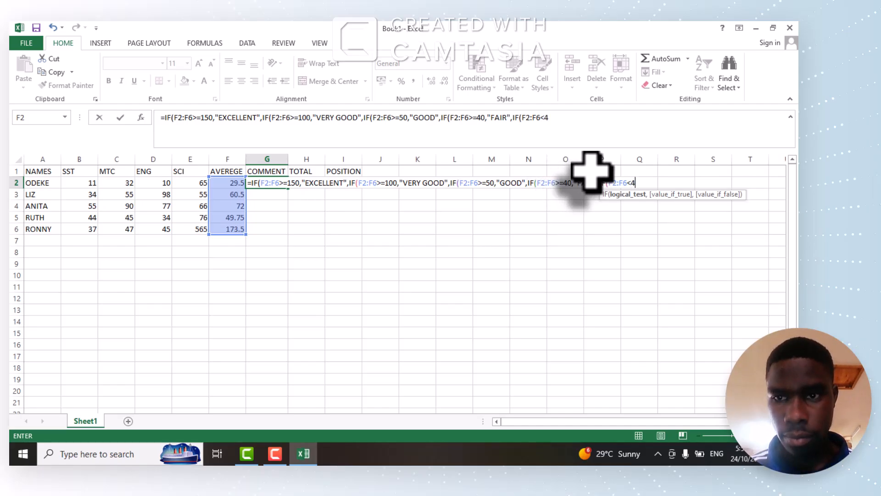
pyautogui.write('0,')
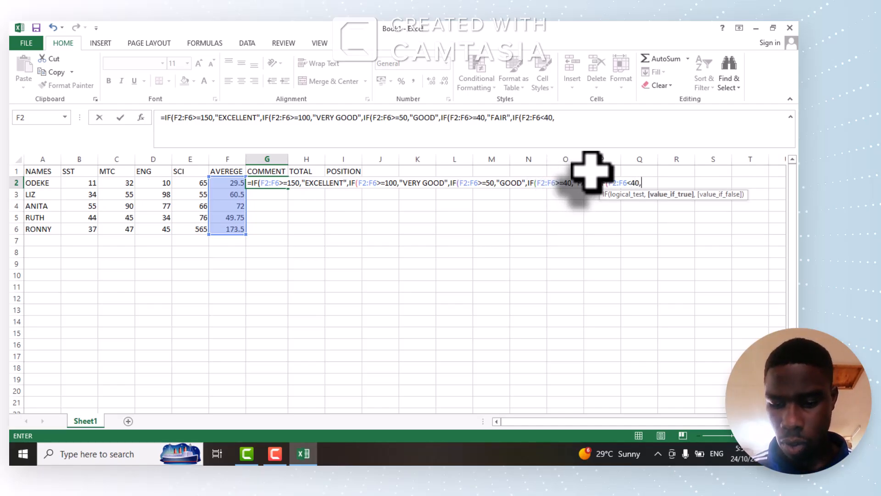
pyautogui.write('"')
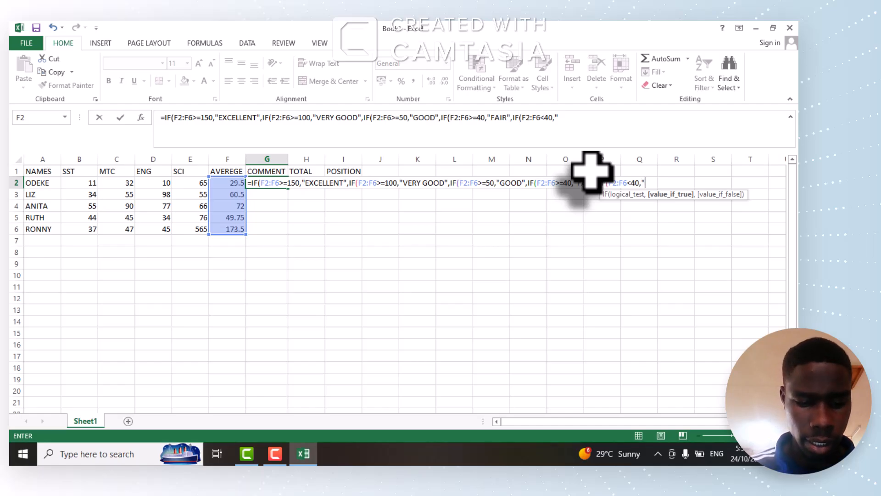
pyautogui.write('FAIL')
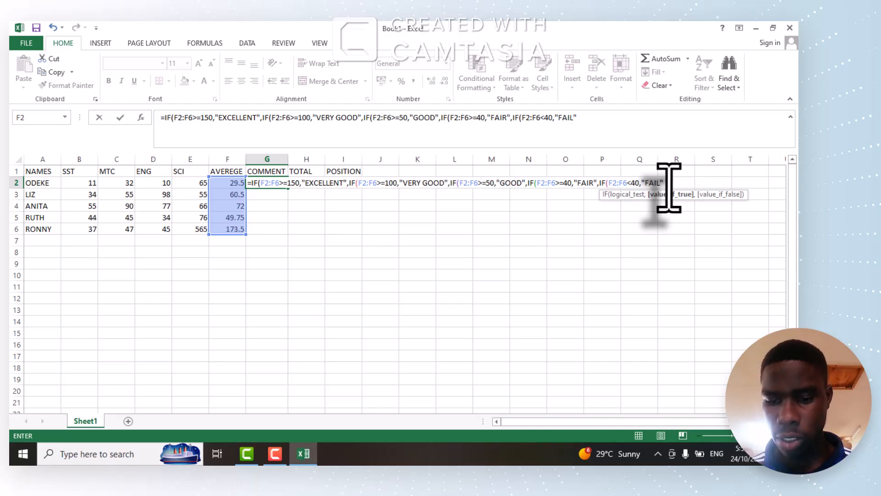
# Add "FAIL" as the fifth IF's value-if-true result, then close all five IF brackets and enter the G2 formula.
pyautogui.write('))')
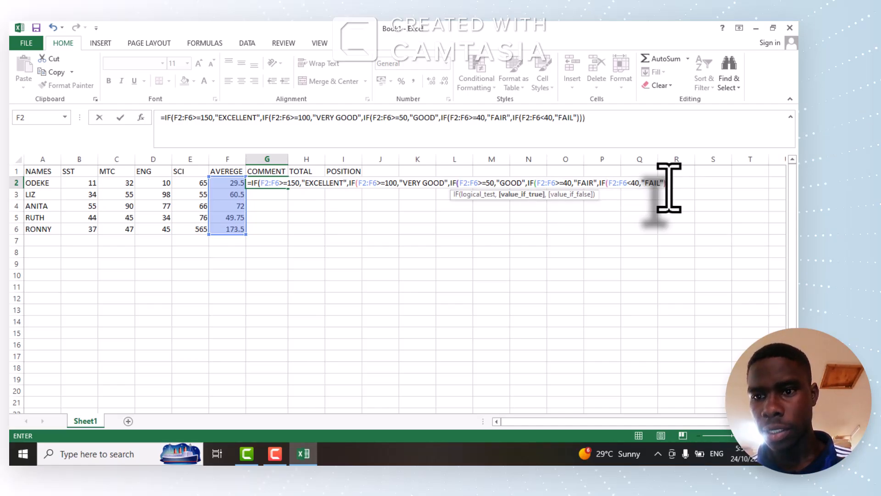
pyautogui.write('))')
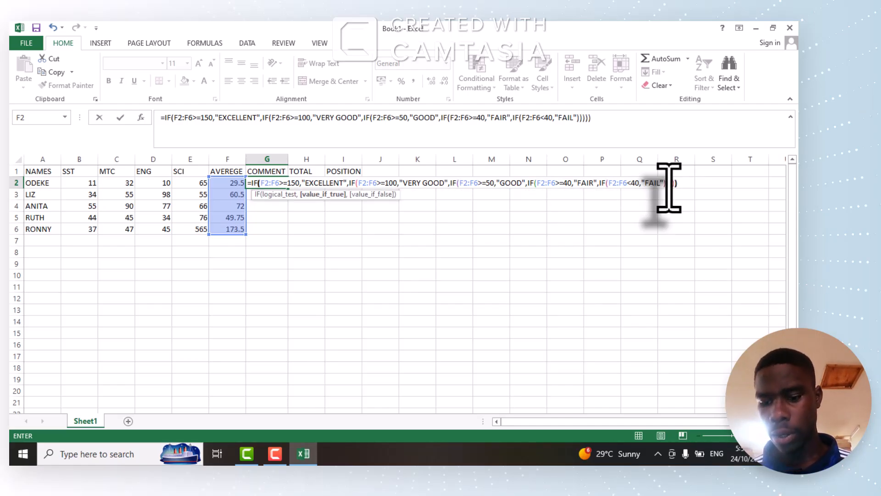
pyautogui.write(')')
pyautogui.press('Return')
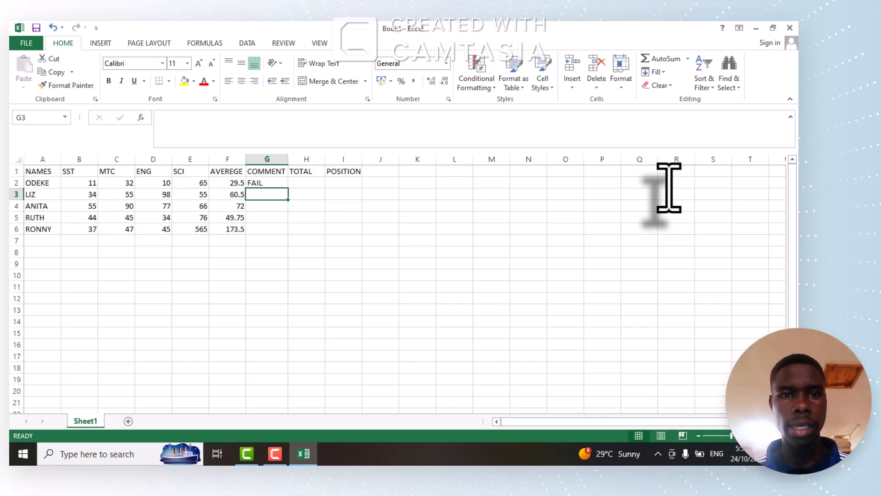
# Copy the nested-IF comment formula from G2 down through G6.
pyautogui.click(256, 182)
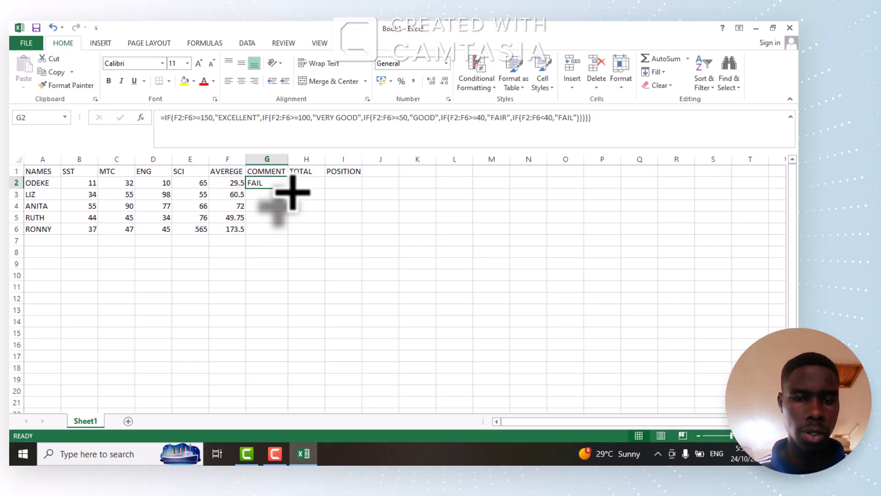
pyautogui.moveTo(293, 193); pyautogui.dragTo(291, 236)
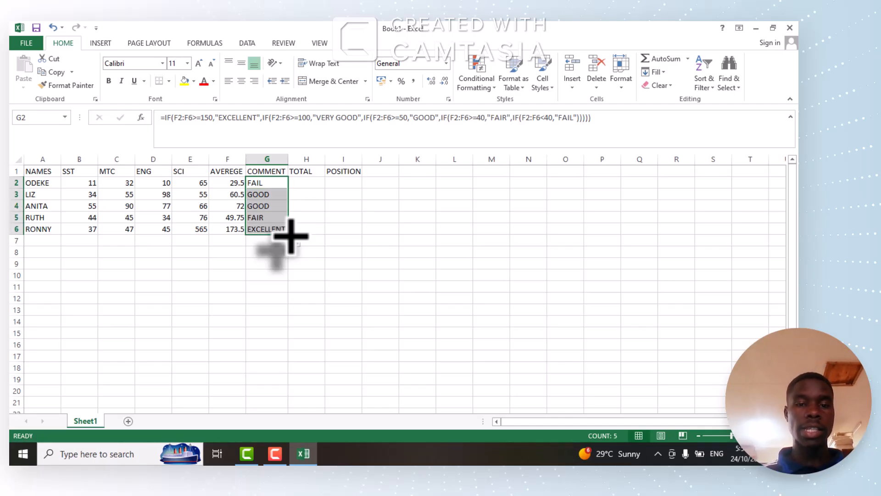
# Start a SUM formula in H2, the first cell under the TOTAL heading.
pyautogui.click(310, 183)
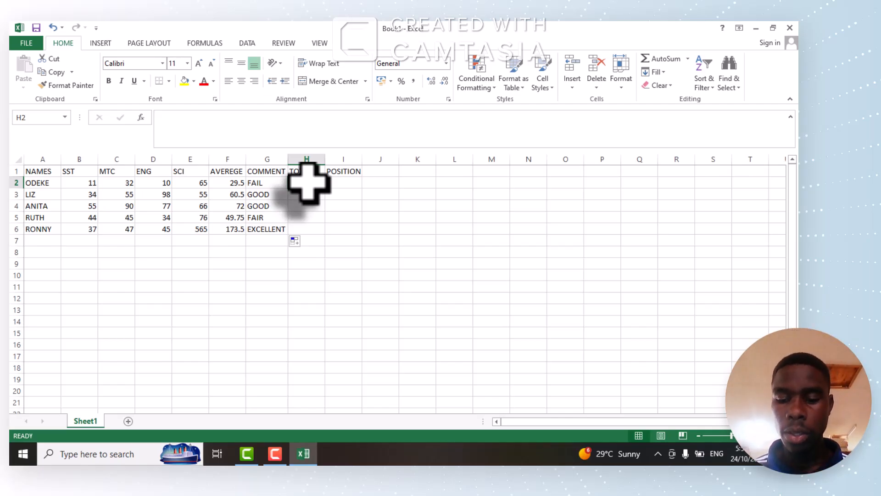
pyautogui.write('=')
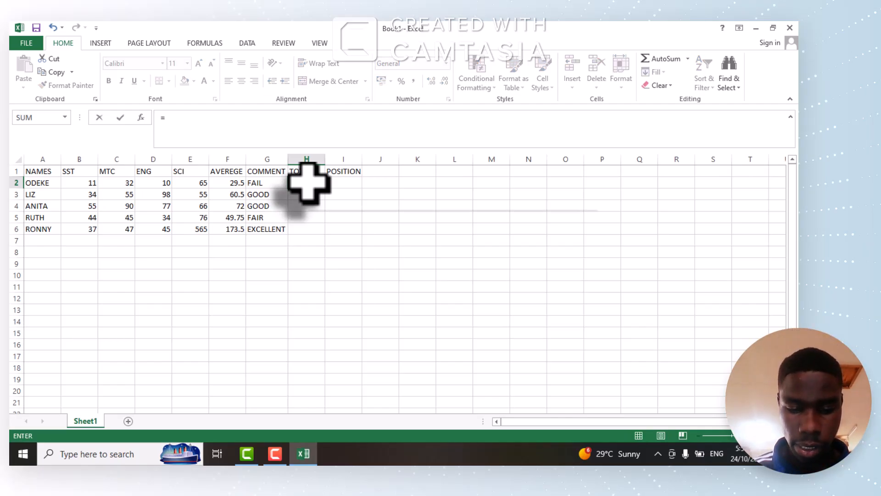
pyautogui.write('SUM')
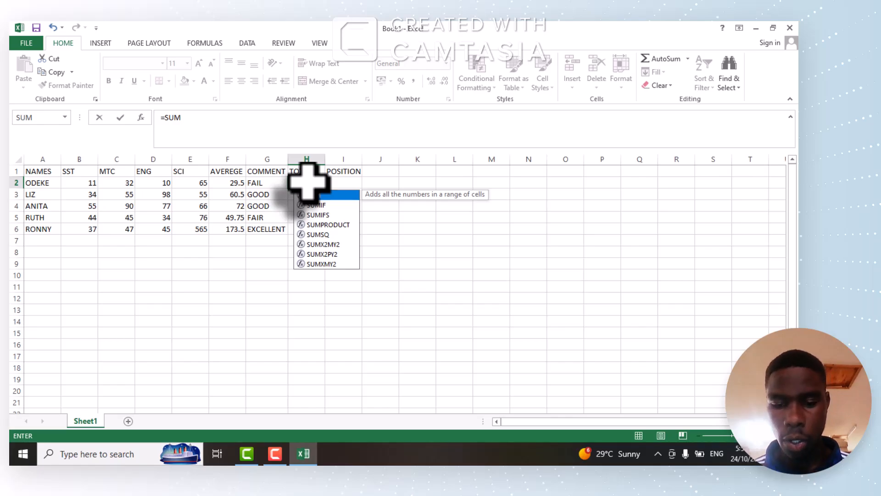
pyautogui.write('(')
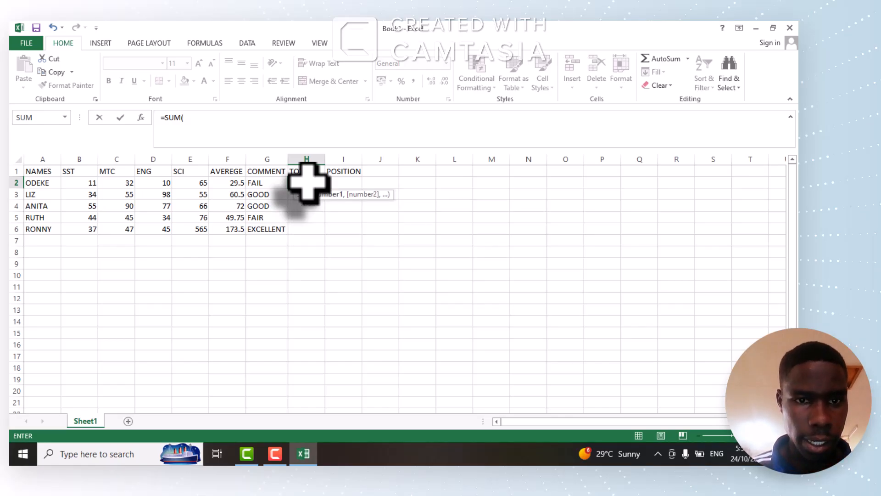
pyautogui.click(74, 183)
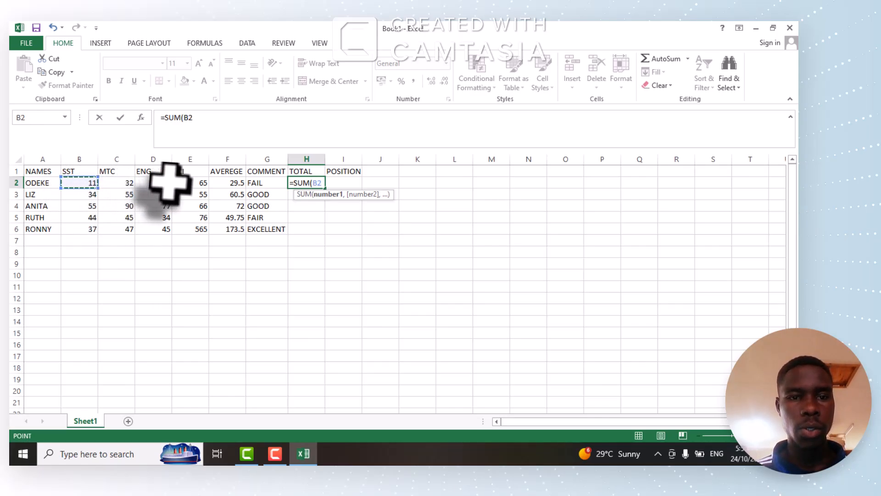
pyautogui.click(195, 182)
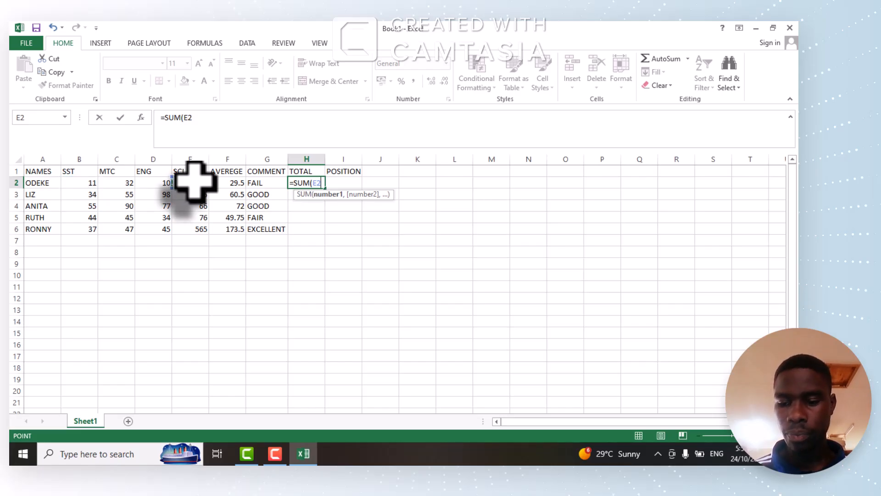
pyautogui.press('BackSpace')
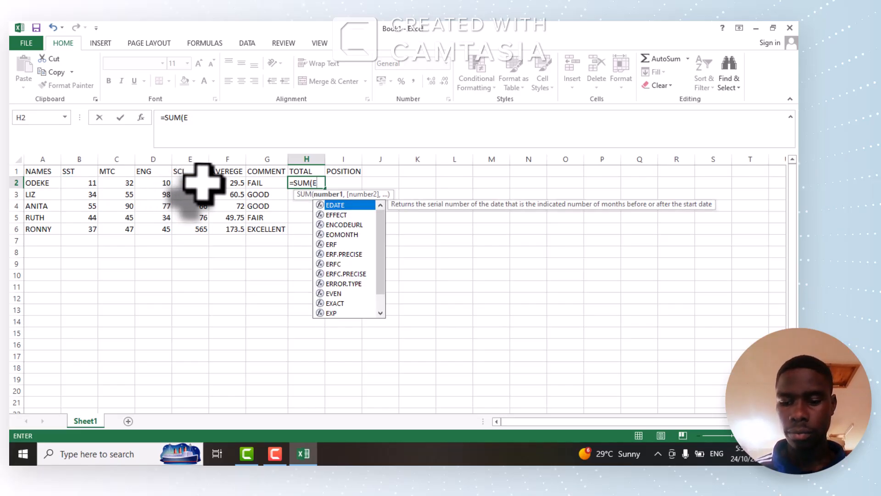
pyautogui.press('BackSpace')
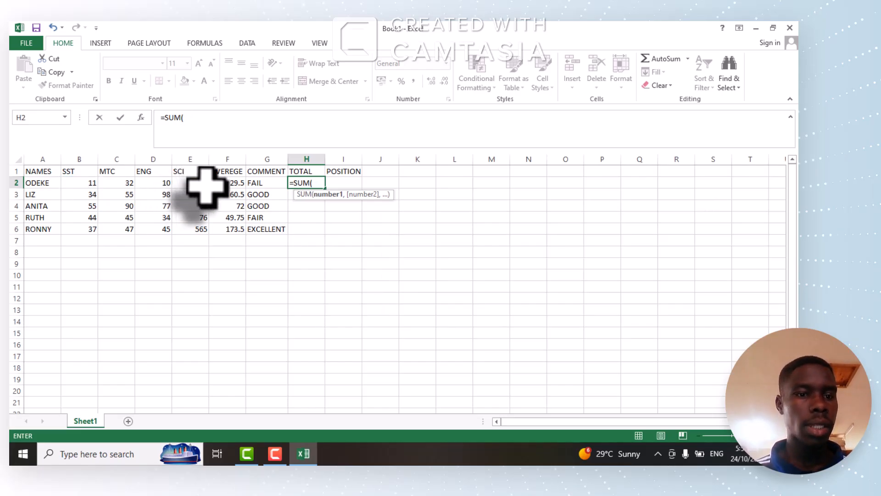
# Complete the H2 formula as =SUM(B2:E2), enter it and fill it down through H6.
pyautogui.click(79, 182)
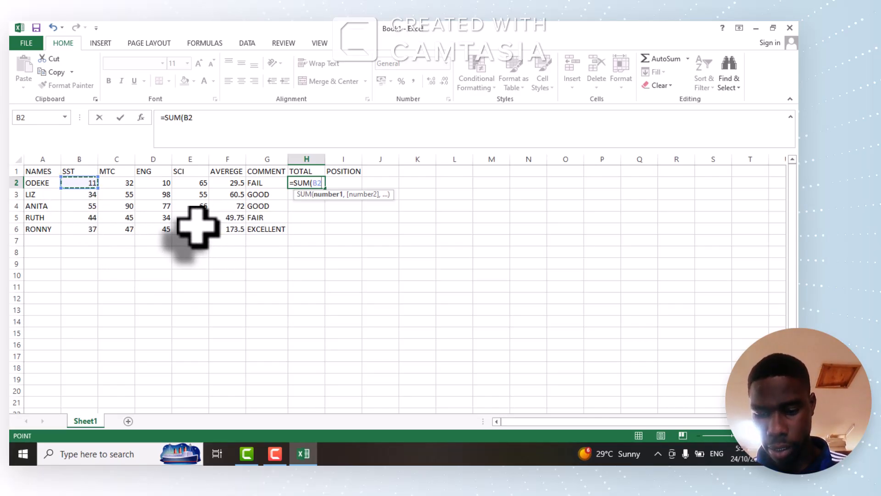
pyautogui.press('F8')
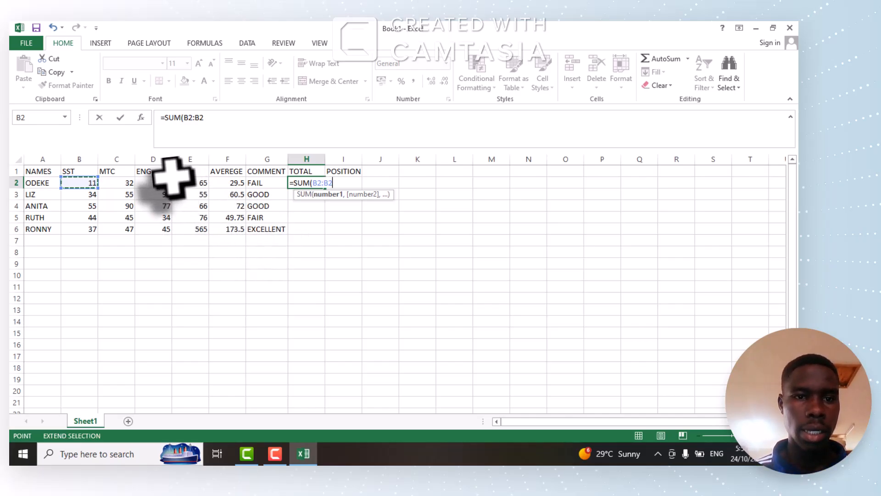
pyautogui.click(188, 183)
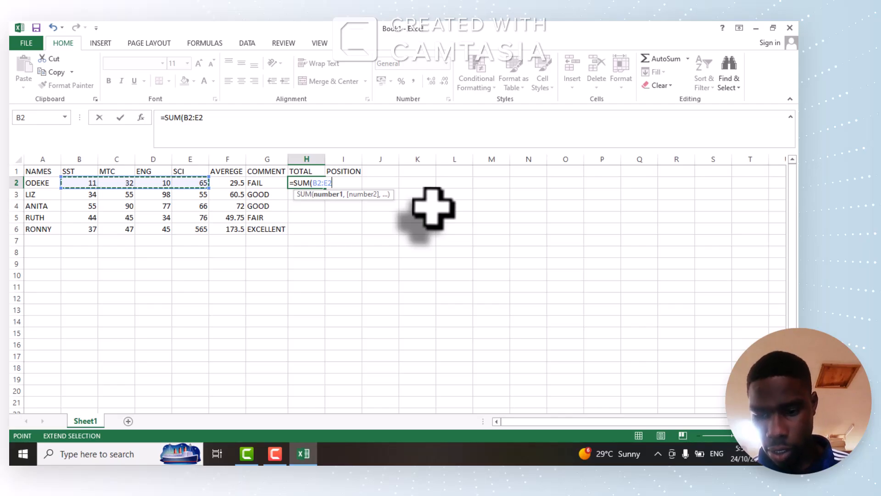
pyautogui.write(')')
pyautogui.press('Return')
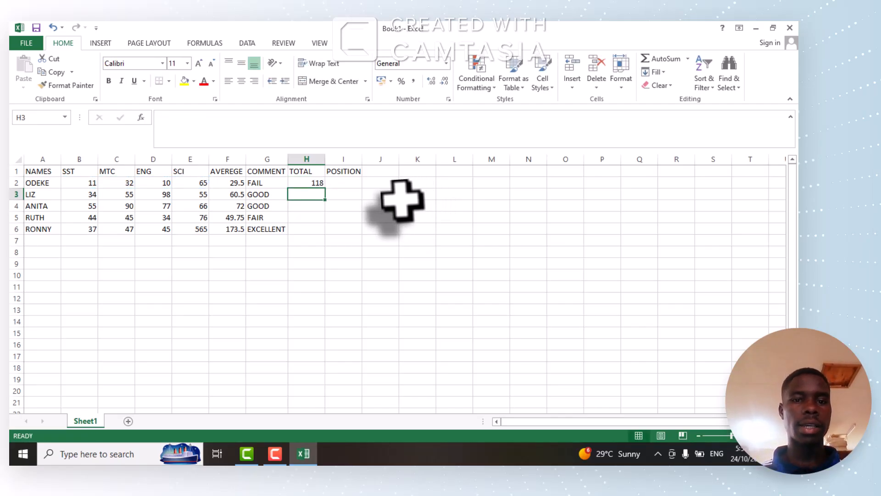
pyautogui.click(315, 183)
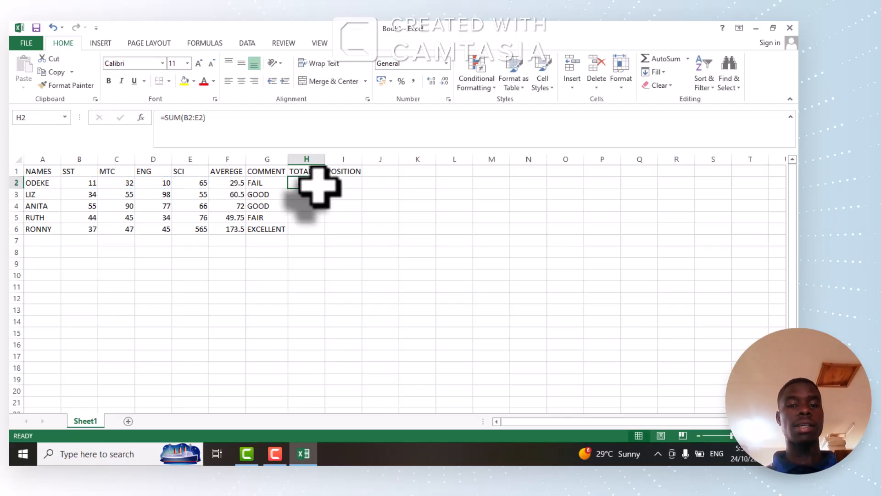
pyautogui.moveTo(327, 191); pyautogui.dragTo(329, 236)
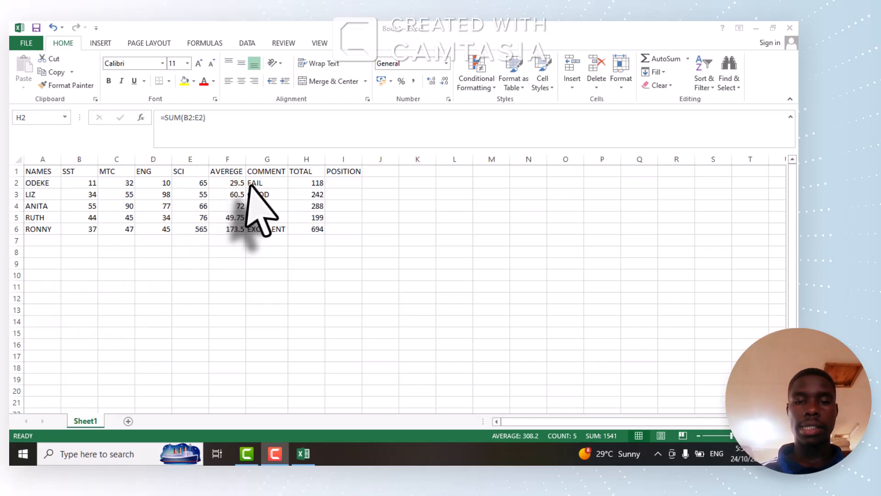
# Start a RANK formula in I2 under the POSITION heading, with H2:H6 as the number argument.
pyautogui.click(345, 185)
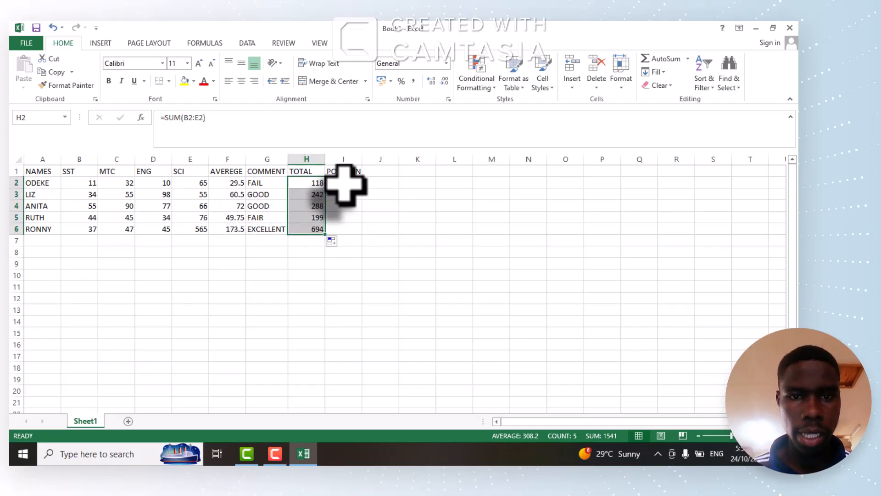
pyautogui.click(345, 185)
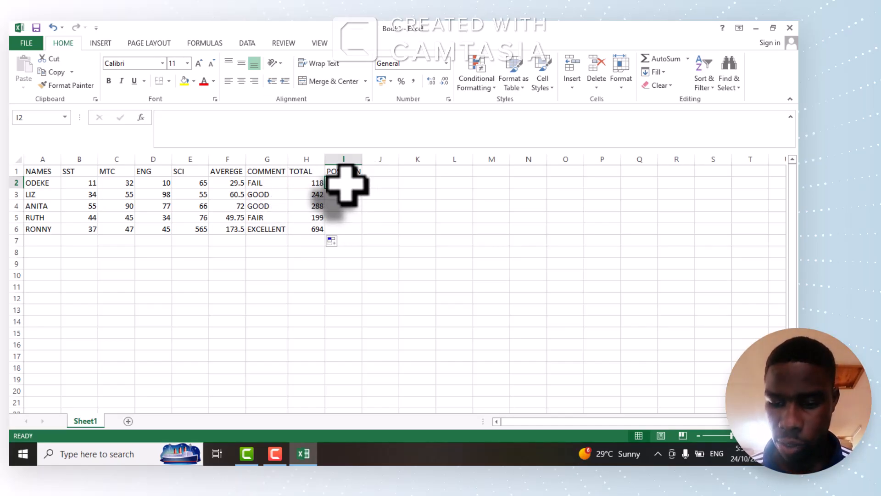
pyautogui.write('=')
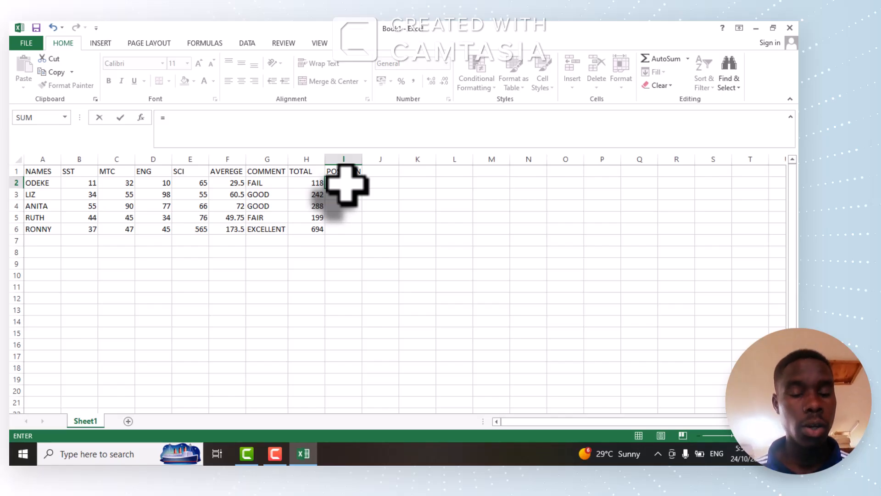
pyautogui.write('RANK(')
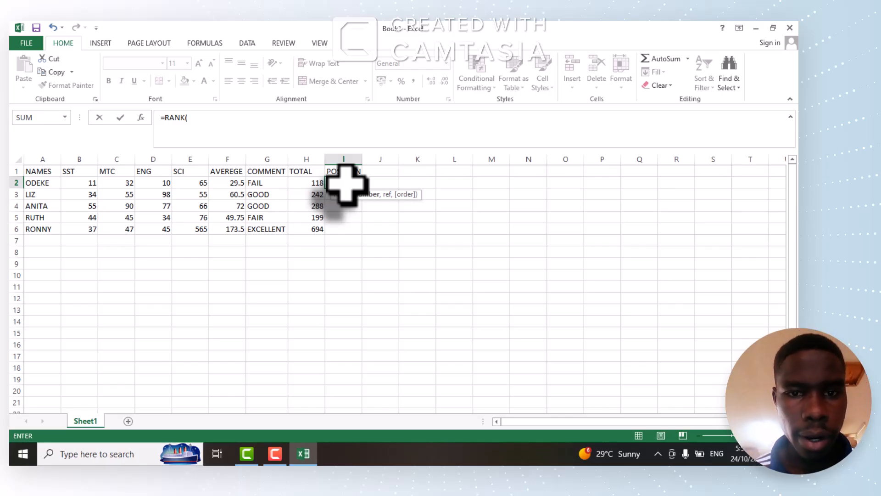
pyautogui.click(305, 183)
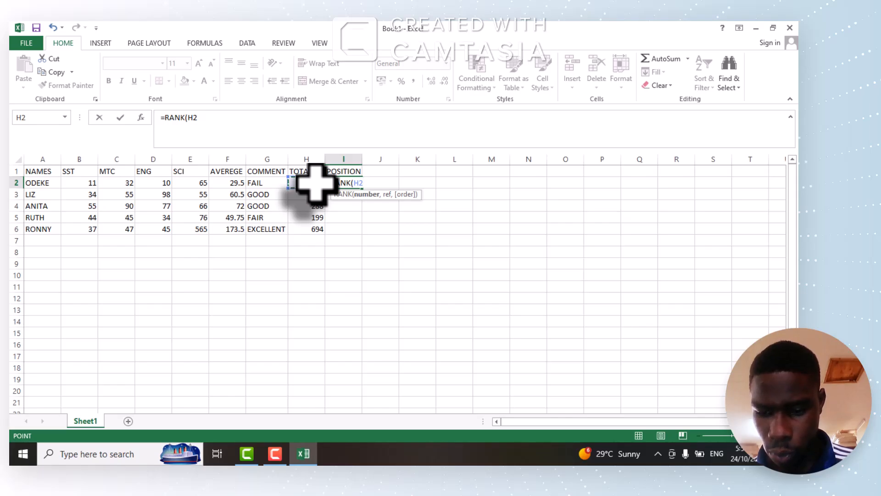
pyautogui.press('F8')
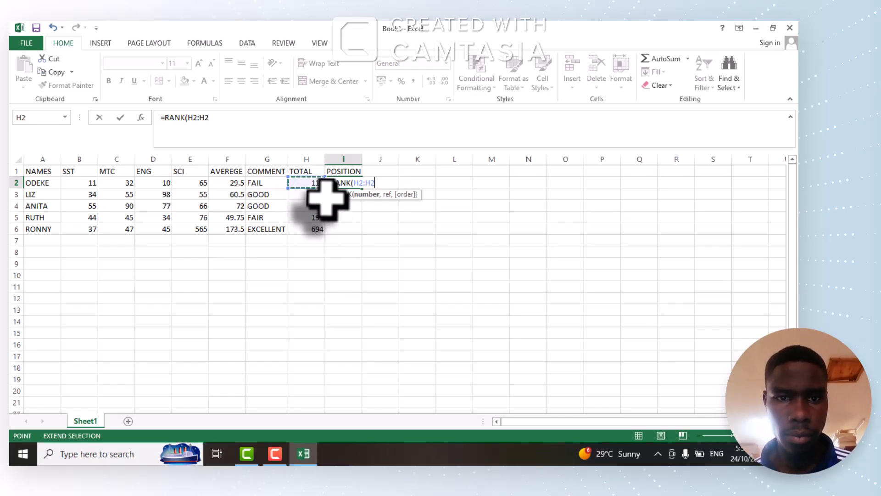
pyautogui.click(310, 230)
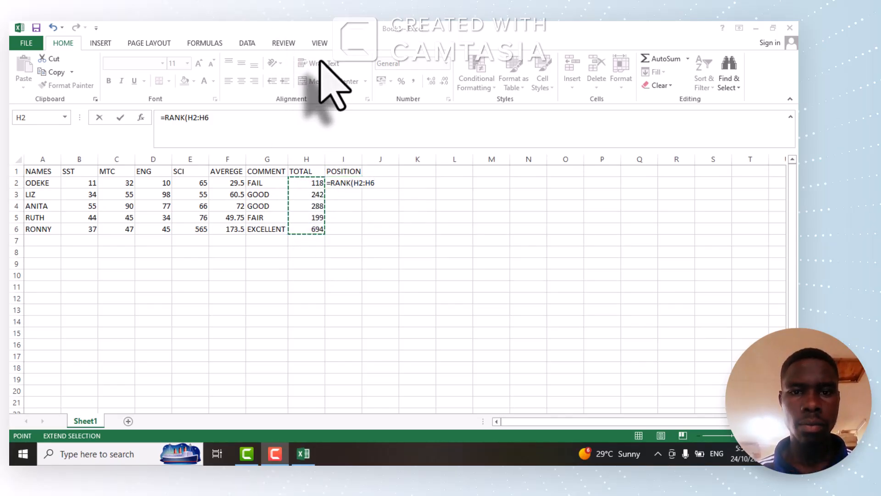
pyautogui.click(376, 185)
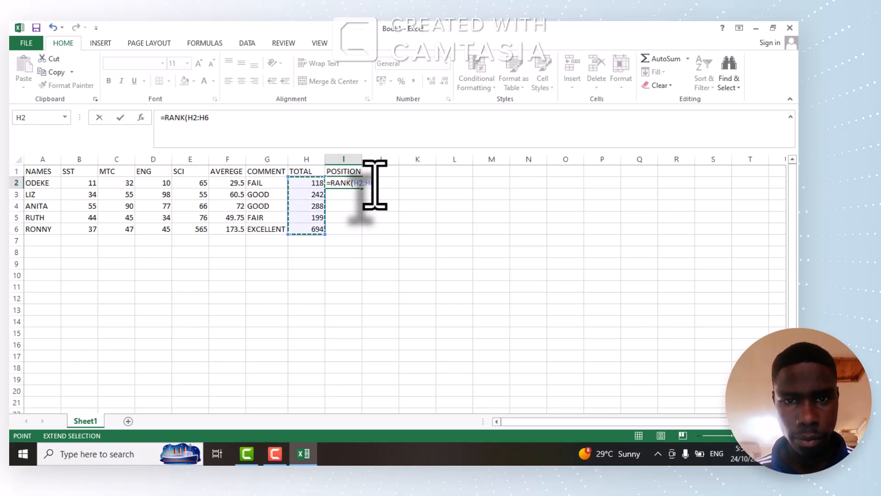
pyautogui.click(375, 185)
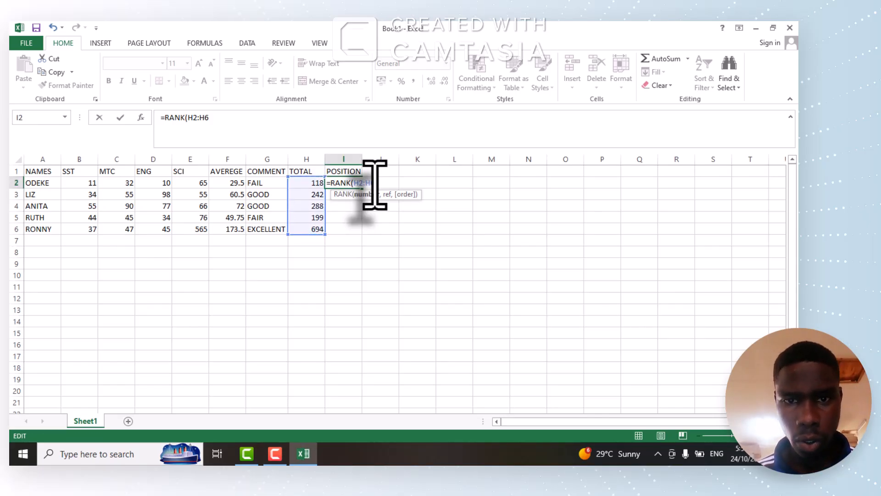
# Add the row-locked range H$2:H$6 as the ref argument of the I2 RANK formula.
pyautogui.write(',')
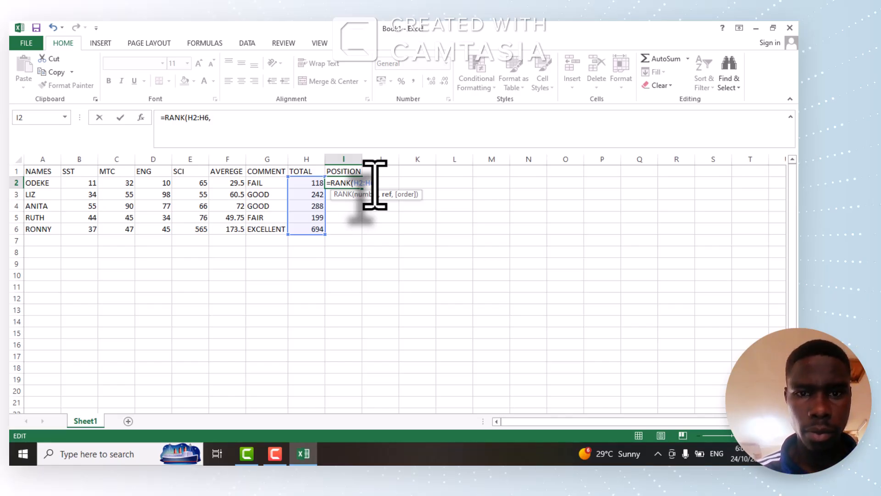
pyautogui.click(312, 182)
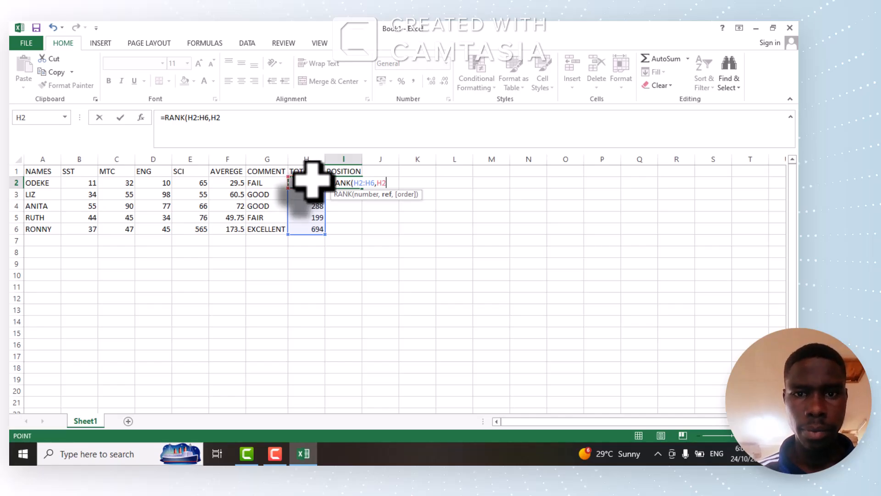
pyautogui.click(381, 184)
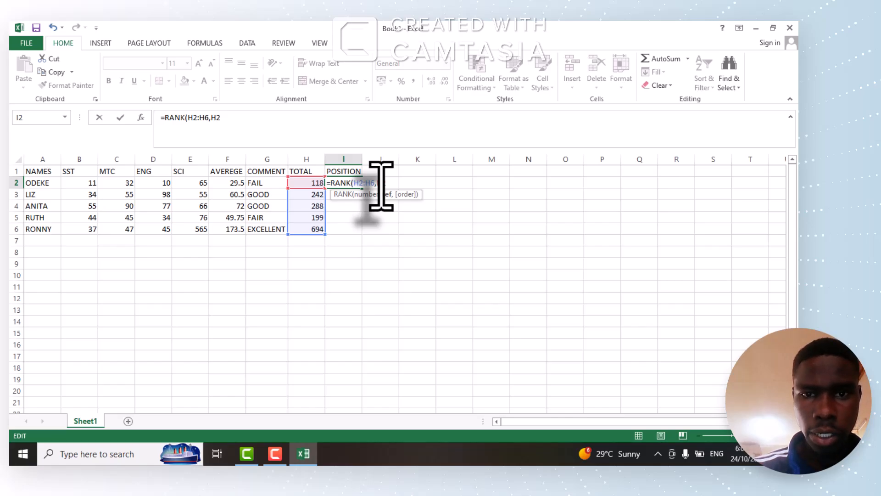
pyautogui.write('$2:')
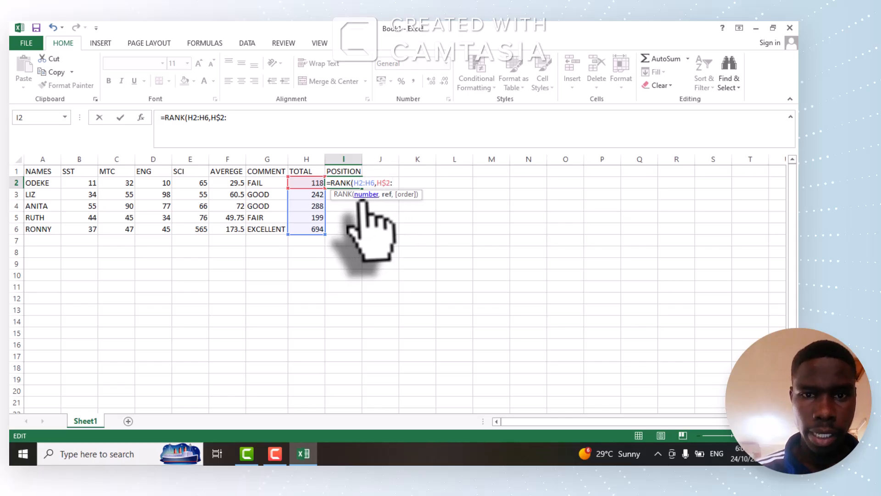
pyautogui.click(312, 228)
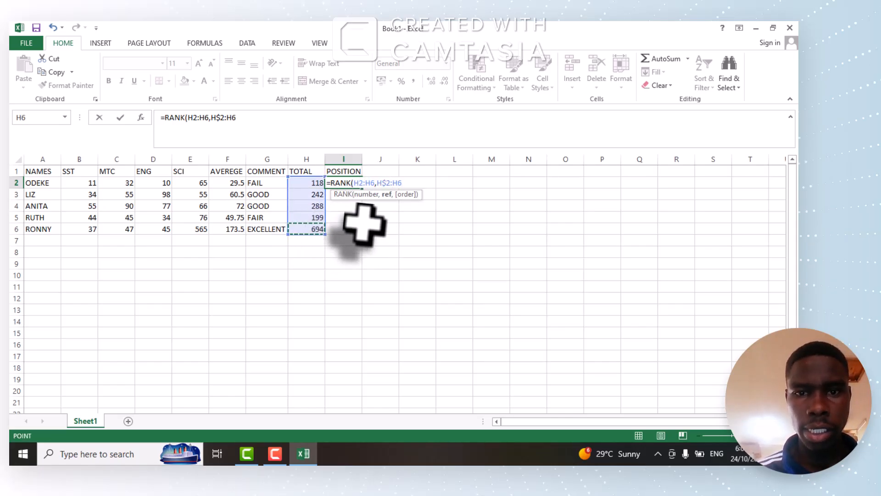
pyautogui.click(396, 183)
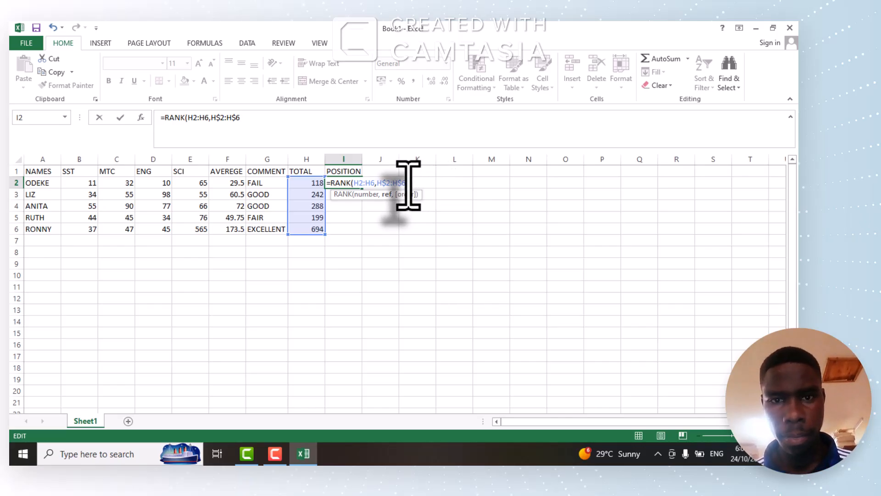
# Complete the I2 formula as =RANK(H2:H6,H$2:H$6,) with a blank order argument, and fill it down through I6.
pyautogui.write(',')
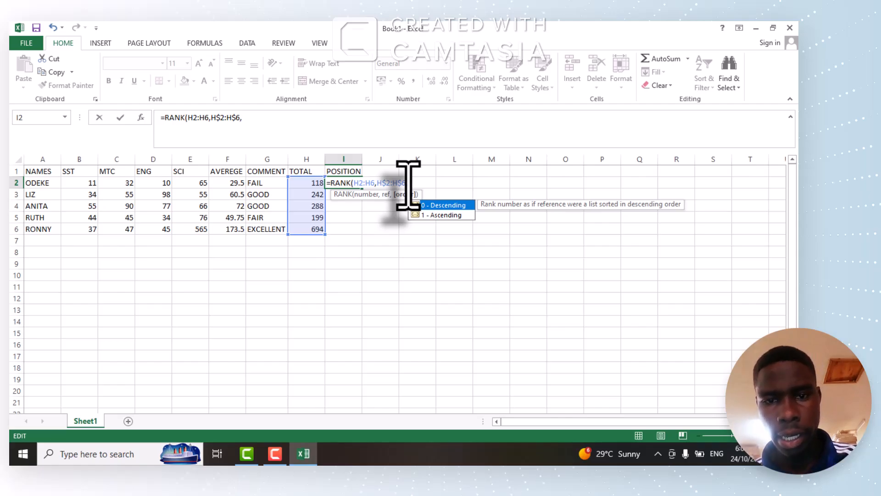
pyautogui.click(440, 206)
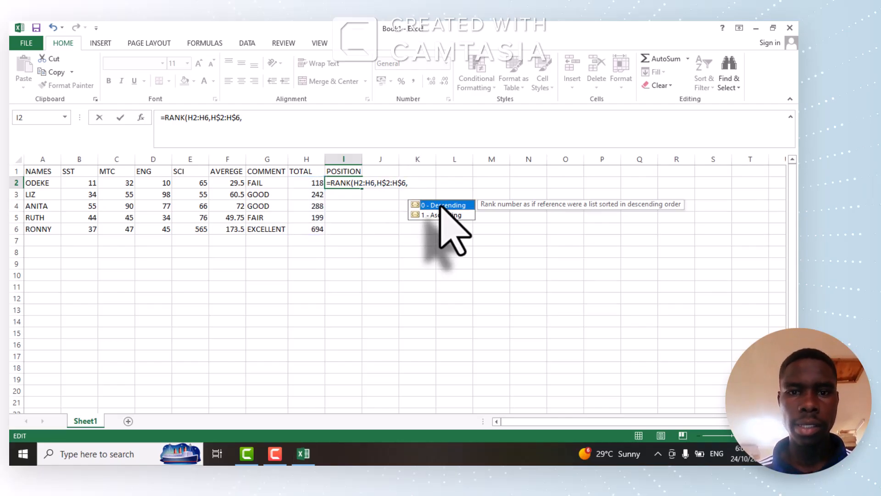
pyautogui.click(409, 184)
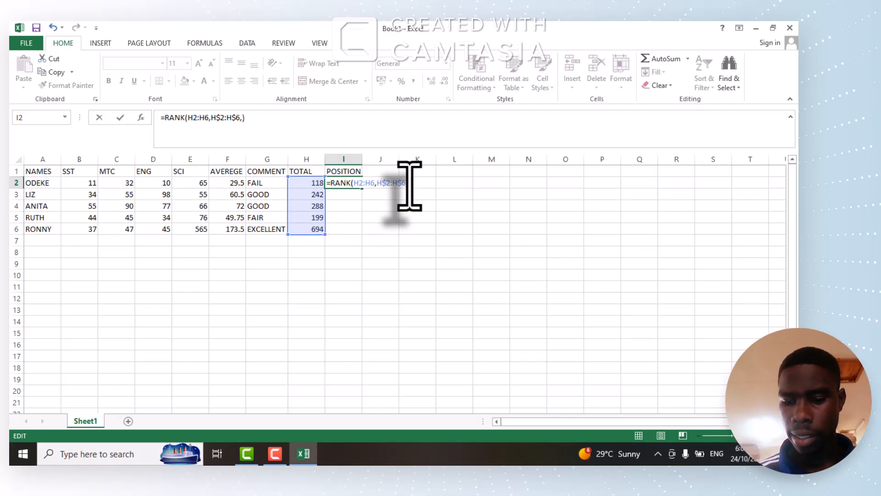
pyautogui.press('Return')
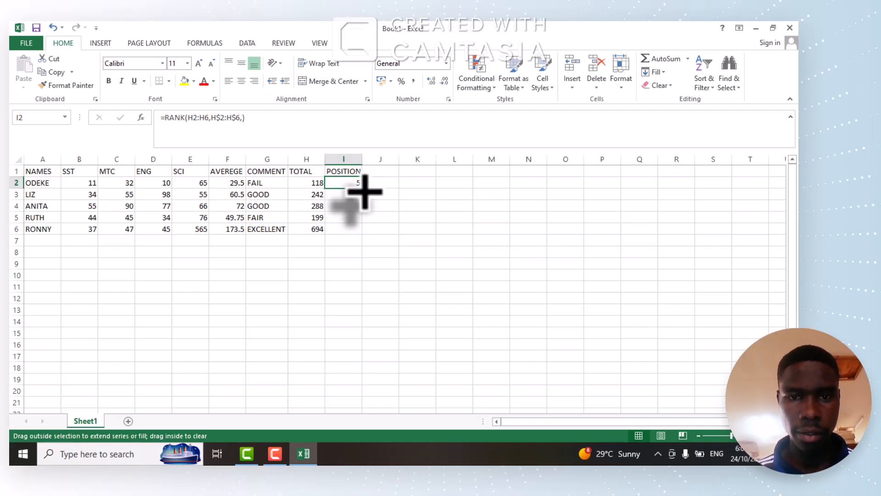
pyautogui.moveTo(365, 191); pyautogui.dragTo(369, 236)
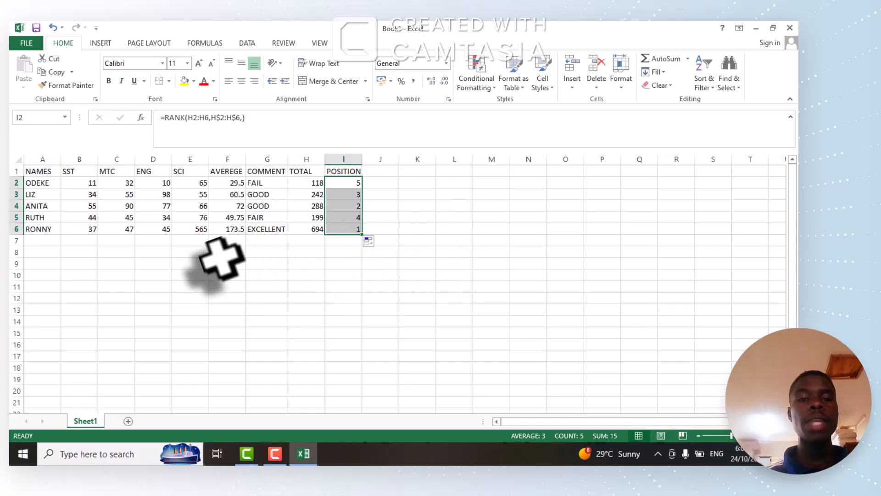
pyautogui.click(228, 218)
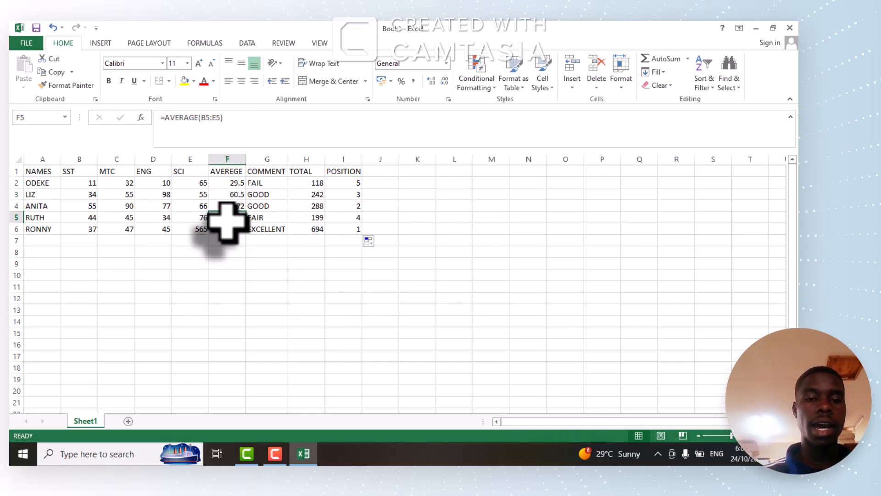
pyautogui.click(155, 229)
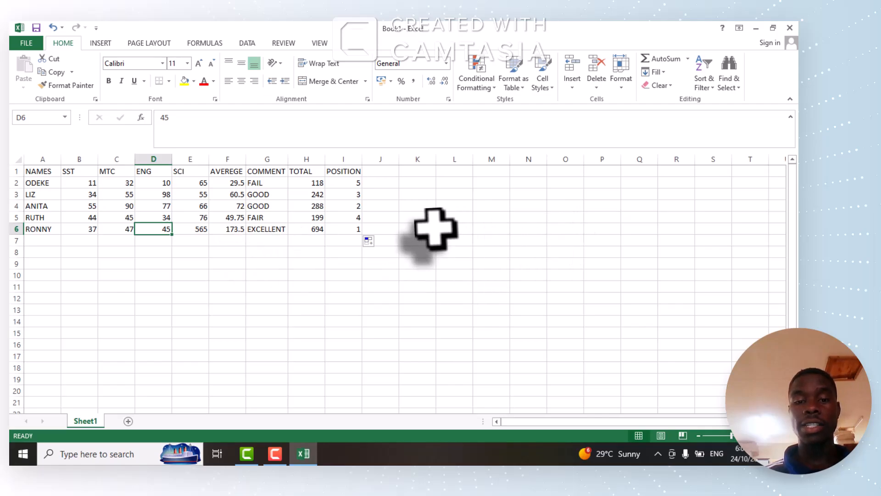
pyautogui.click(373, 205)
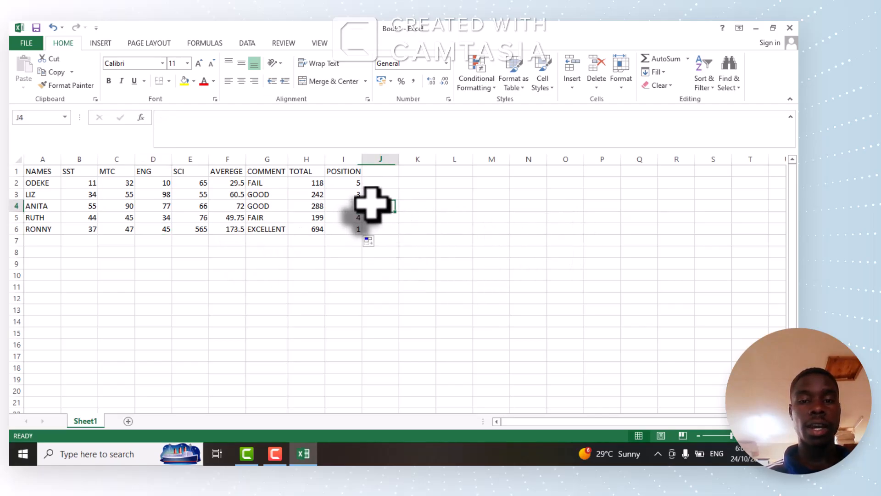
pyautogui.click(227, 183)
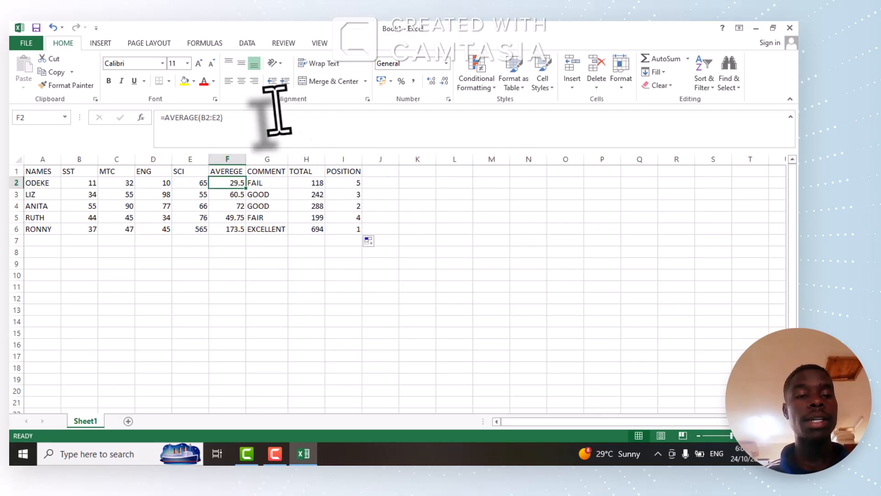